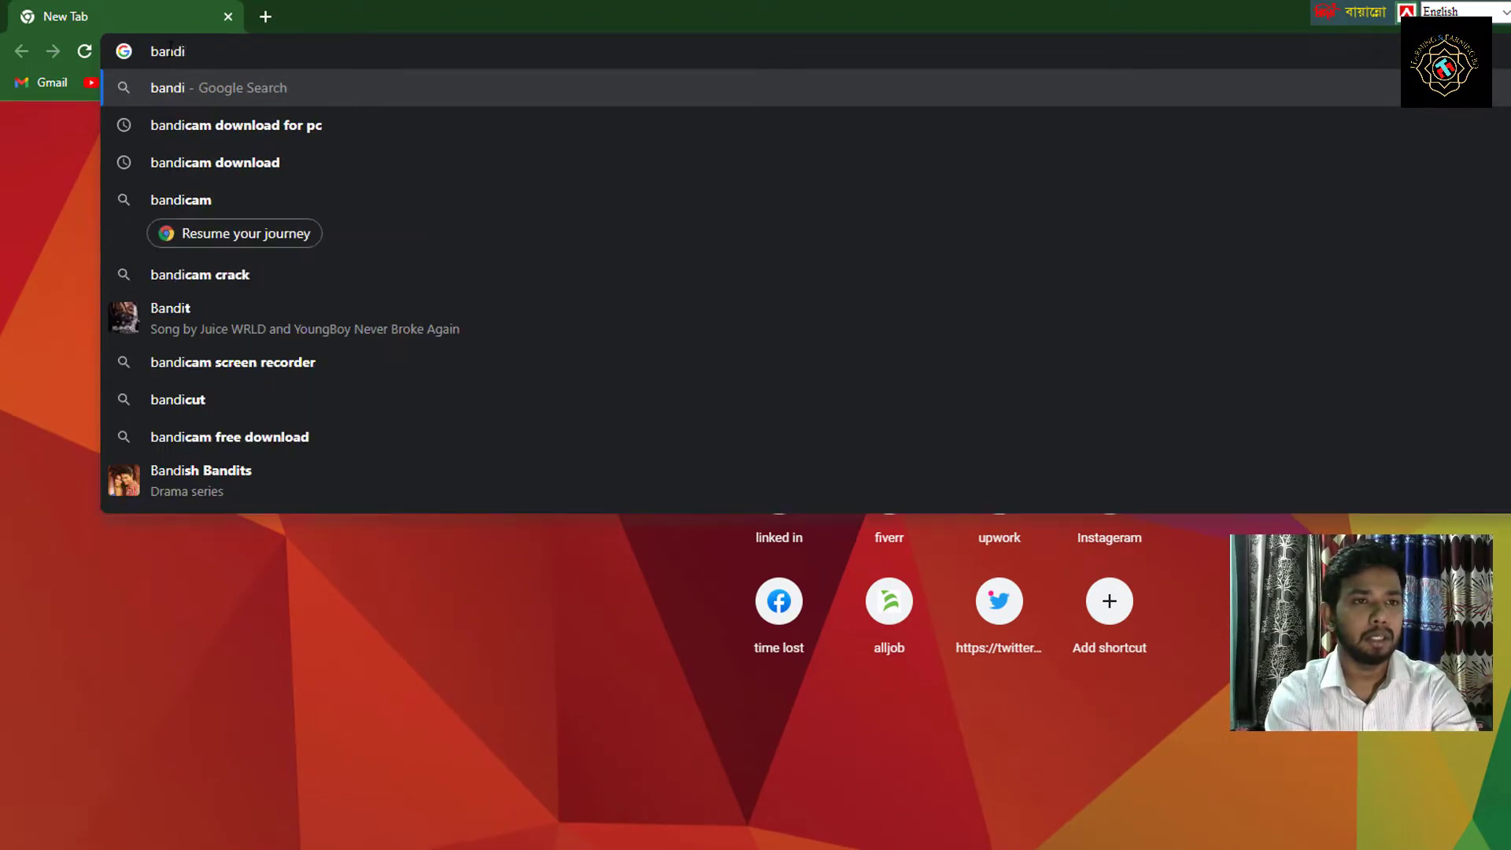
# Search Google for "bandicam download for pc" and open the Bandicam Screen Recorder Download page on bandicam.com
pyautogui.write('cap')
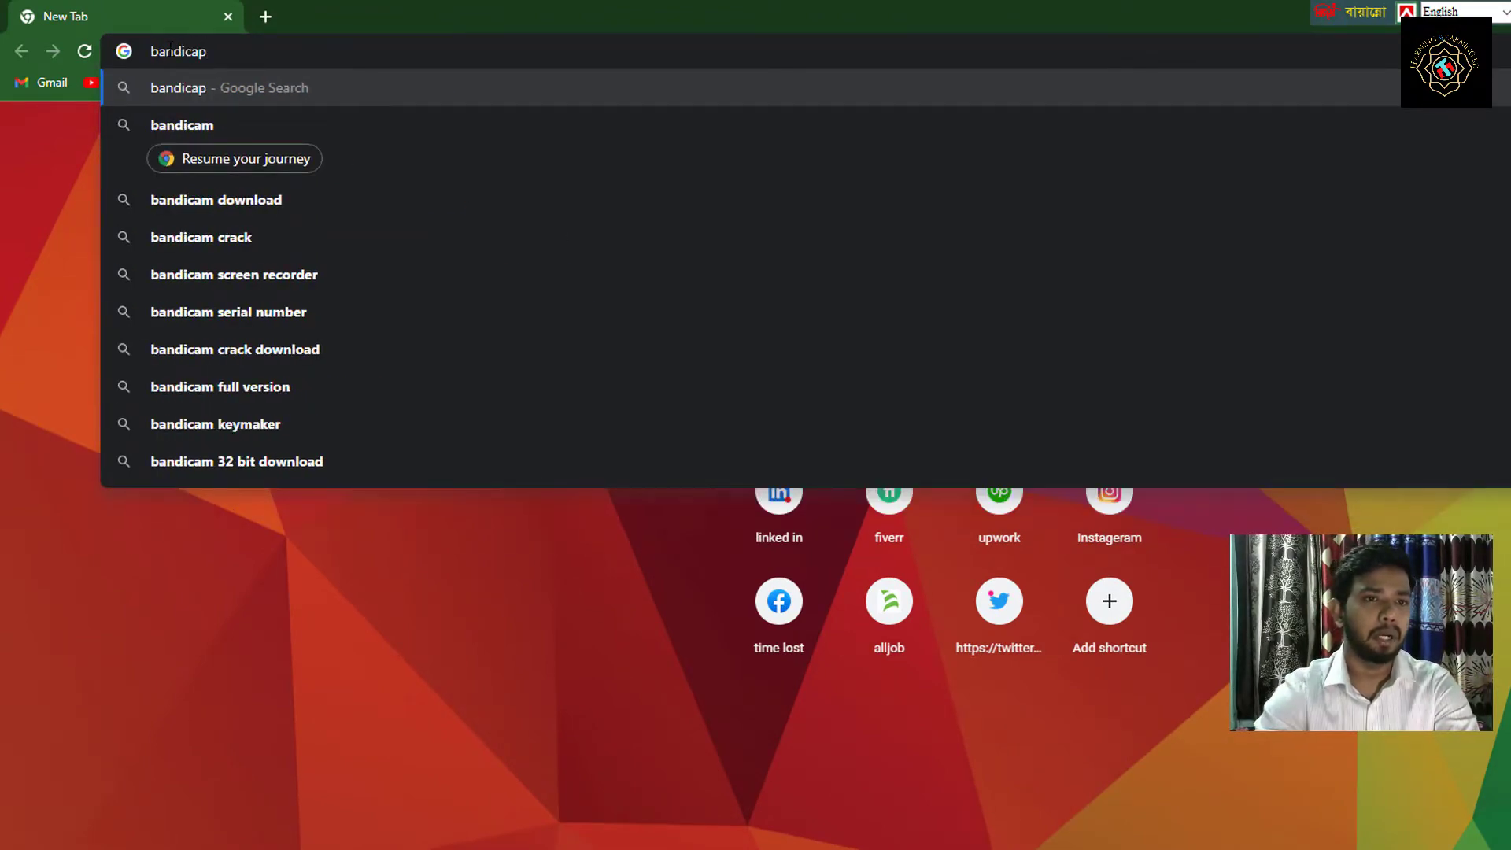
pyautogui.press('BackSpace')
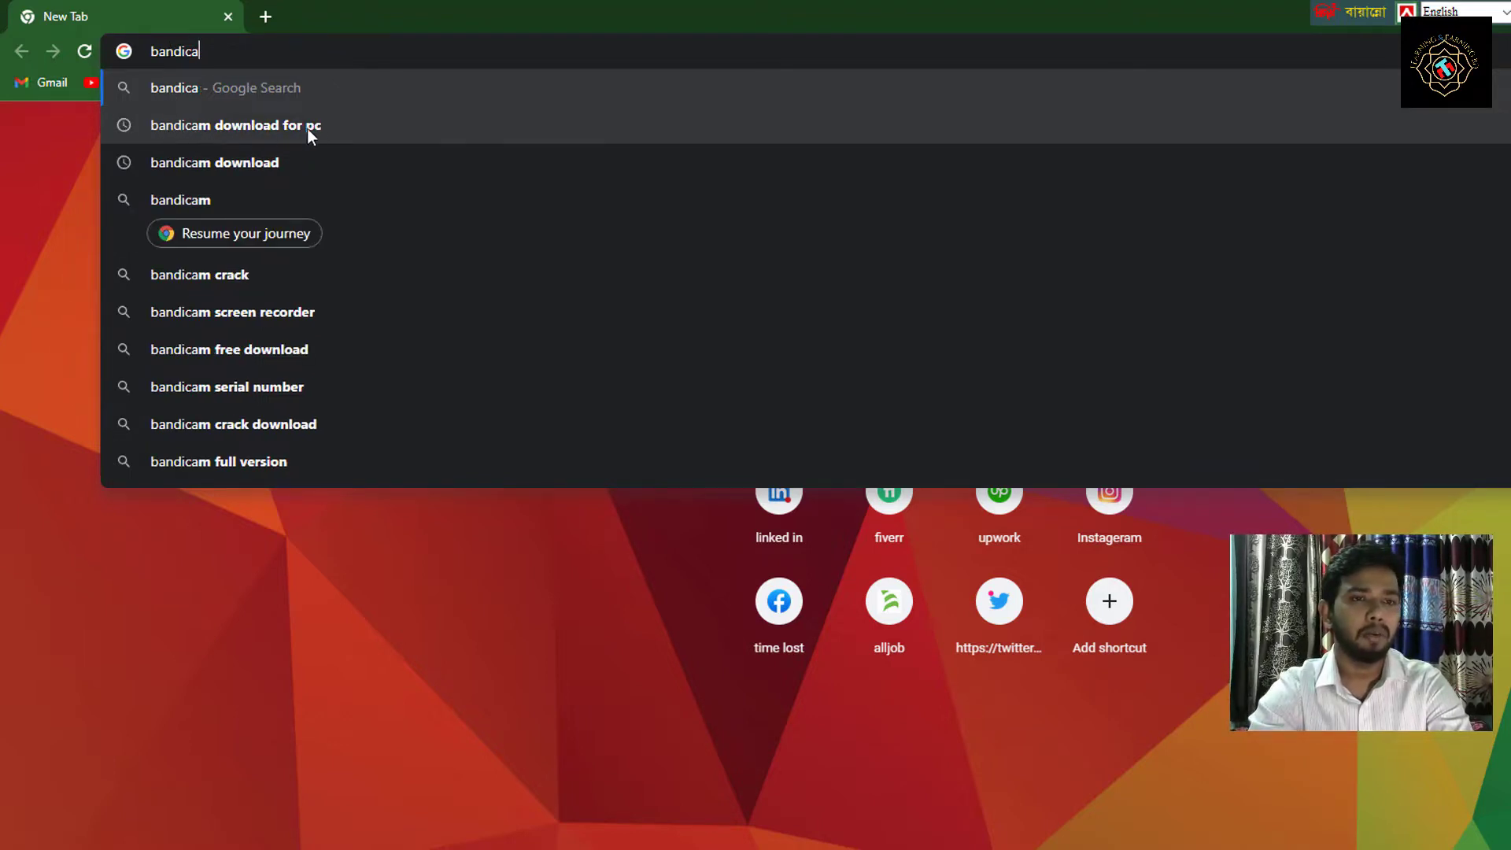
pyautogui.click(252, 125)
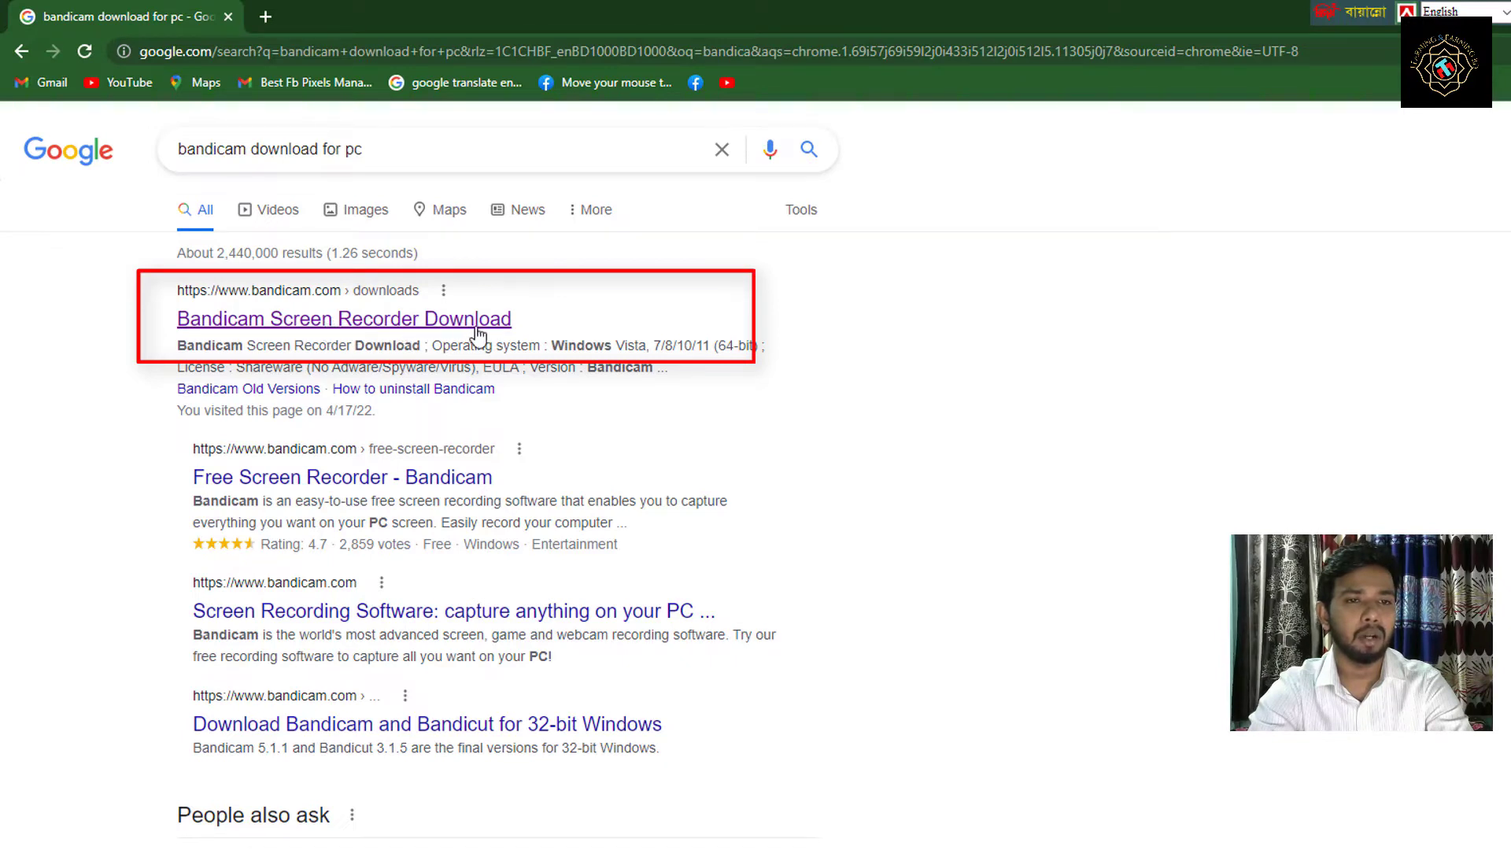
pyautogui.click(379, 328)
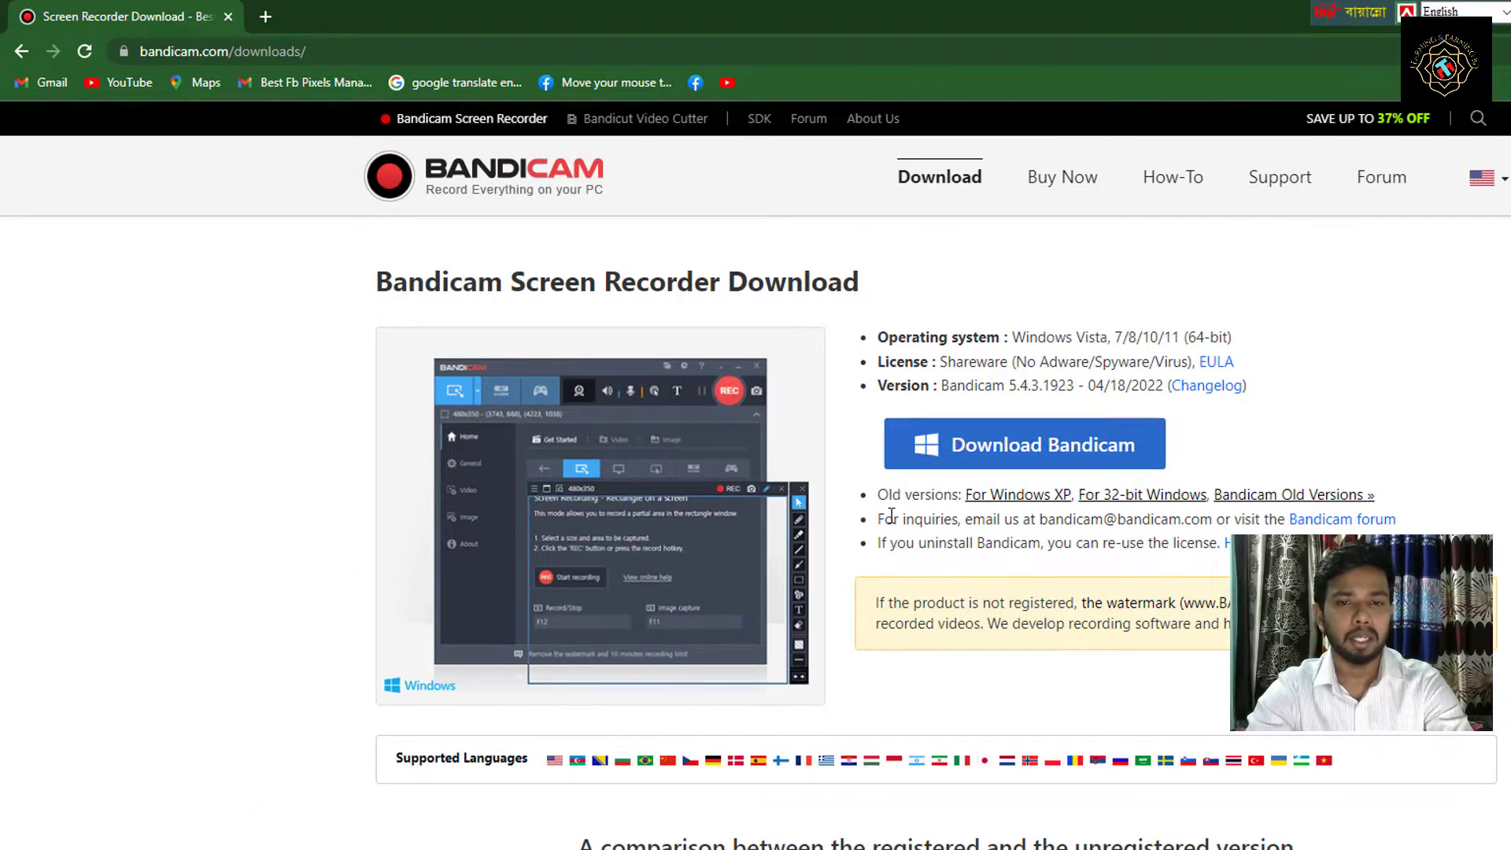
# Download the Bandicam installer for Windows and save it as bdcamsetup in the Downloads folder
pyautogui.scroll(-7, 888, 524)
pyautogui.scroll(7, 881, 517)
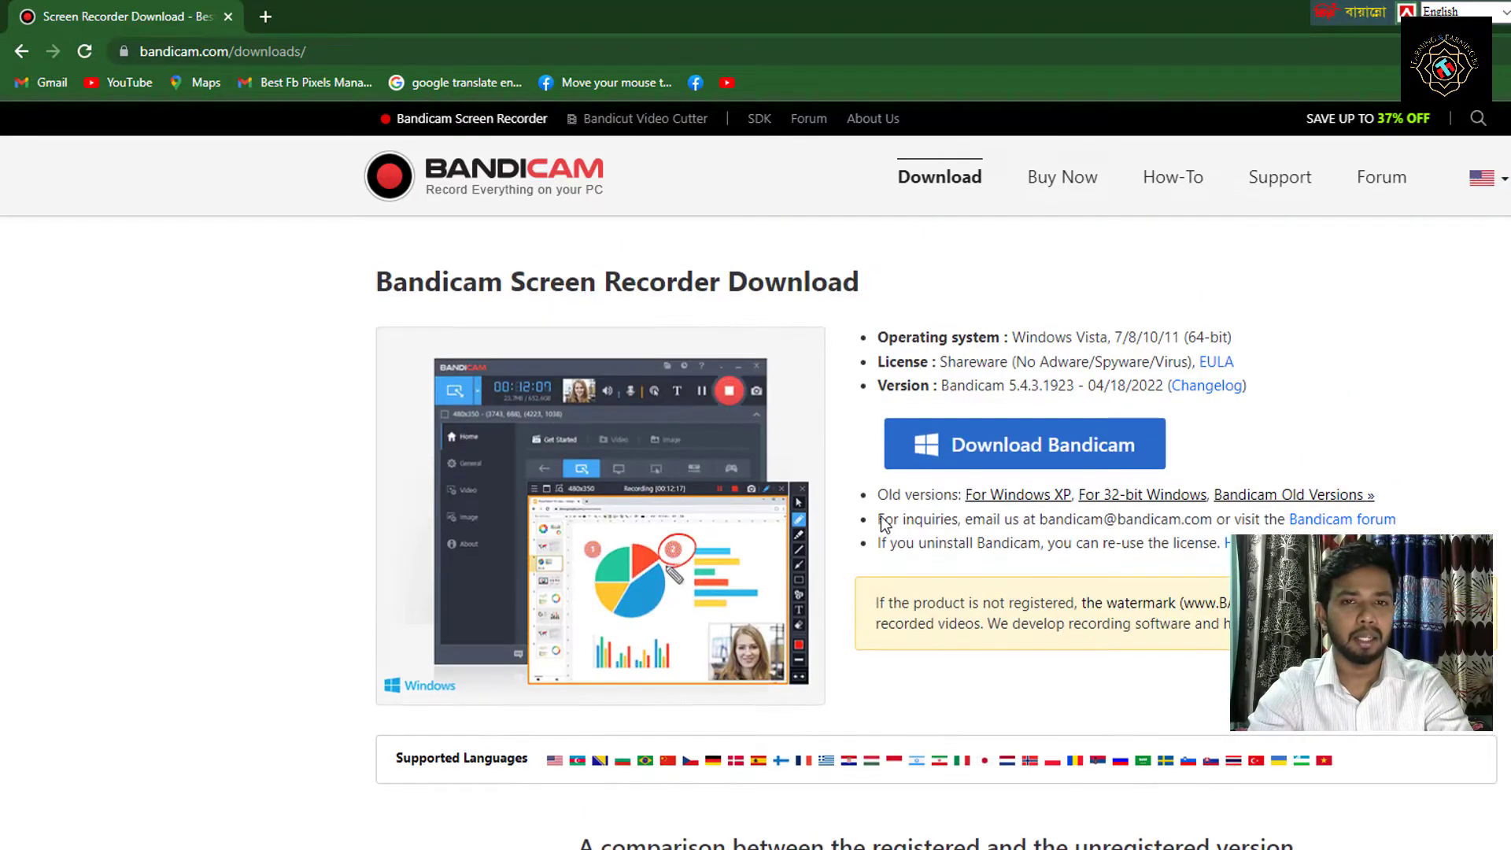
pyautogui.click(1035, 447)
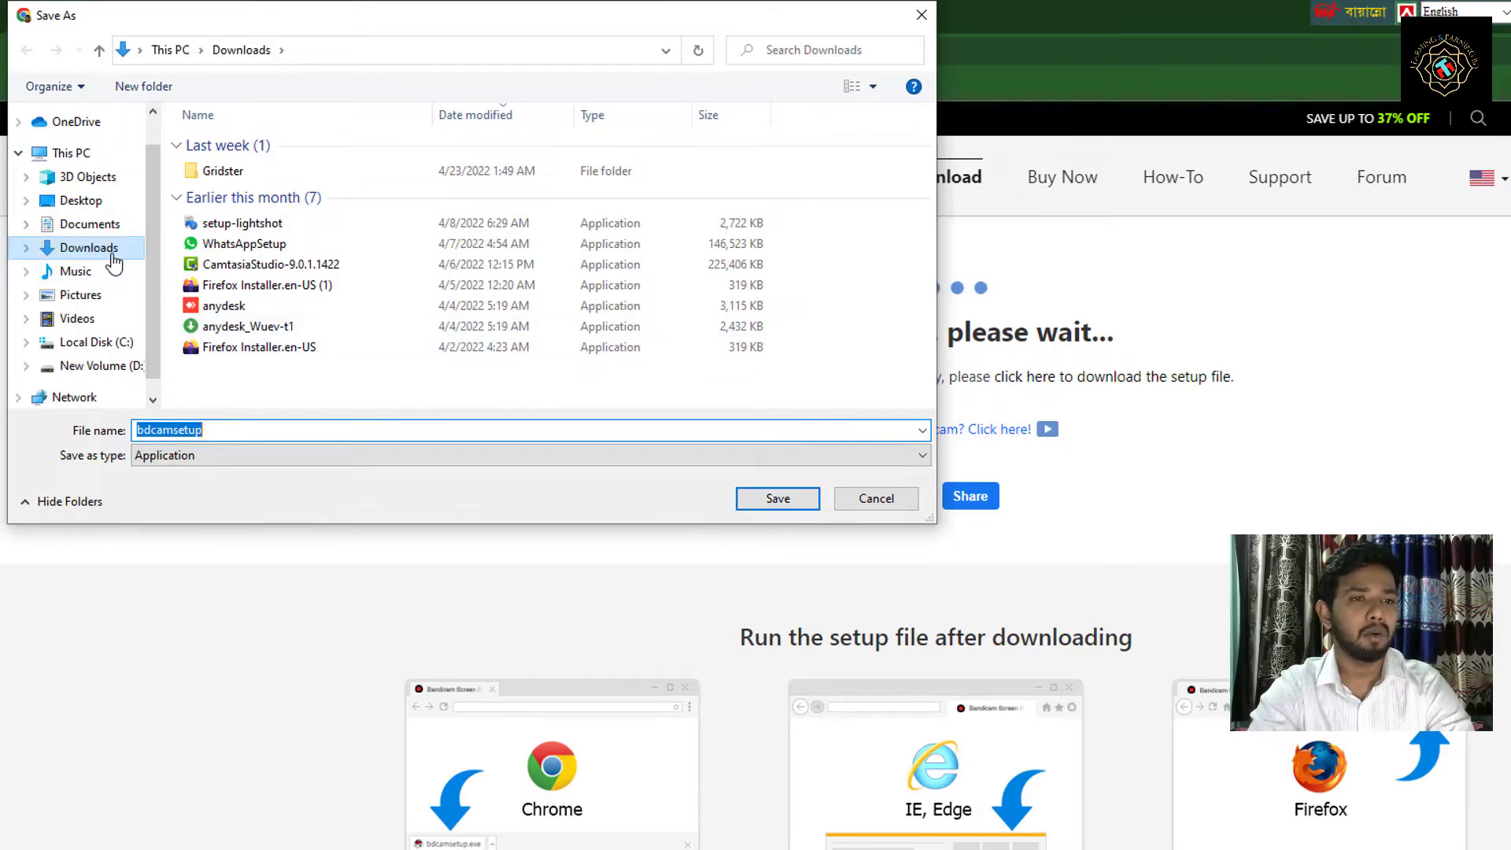
pyautogui.click(782, 498)
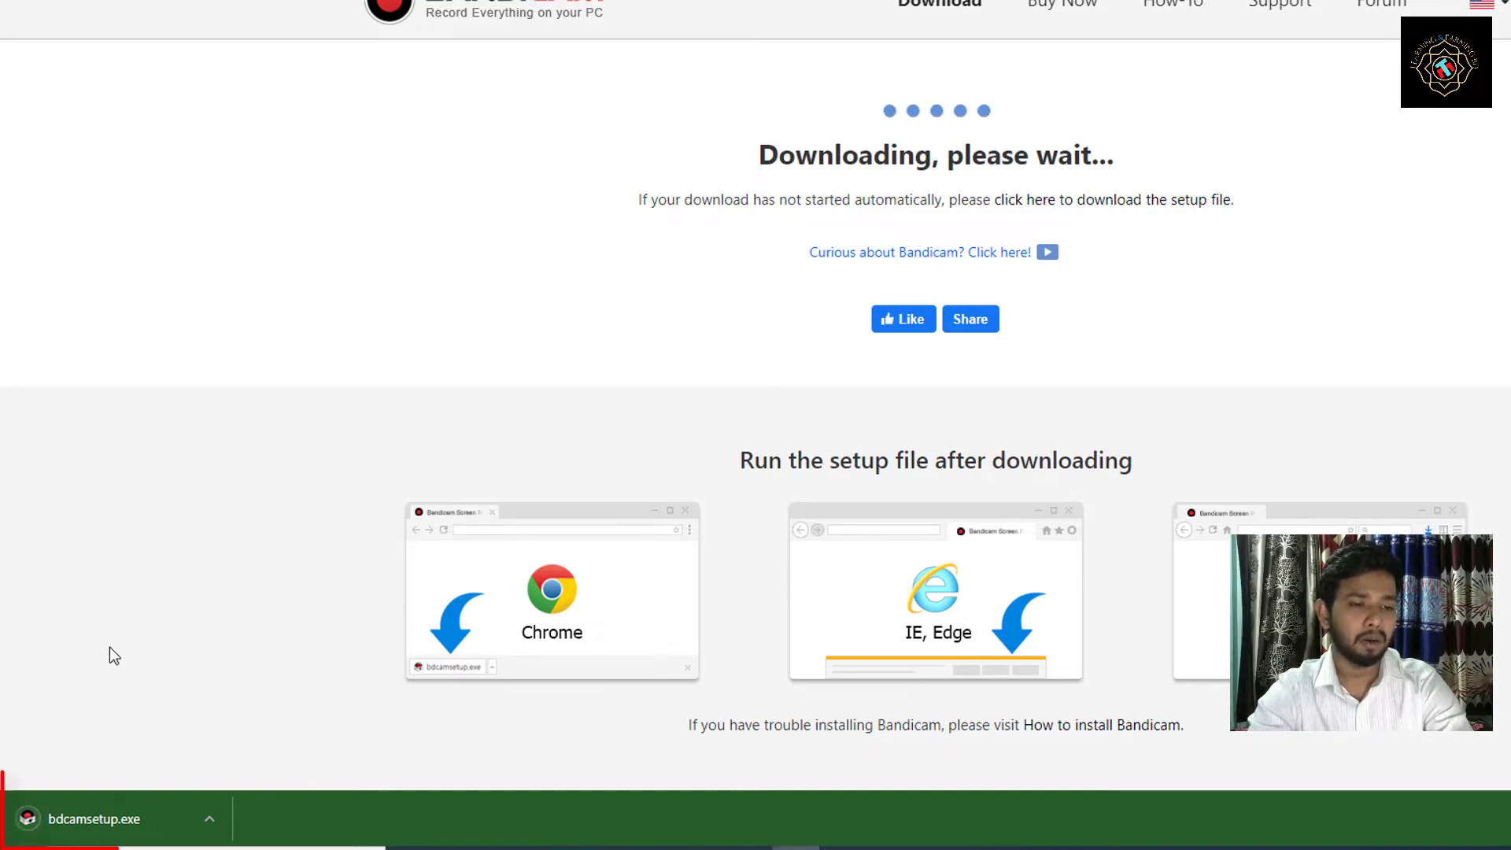
# Install Bandicam from bdcamsetup.exe in English with the General components into C:\Program Files\Bandicam, finishing with Run Bandicam enabled
pyautogui.click(206, 819)
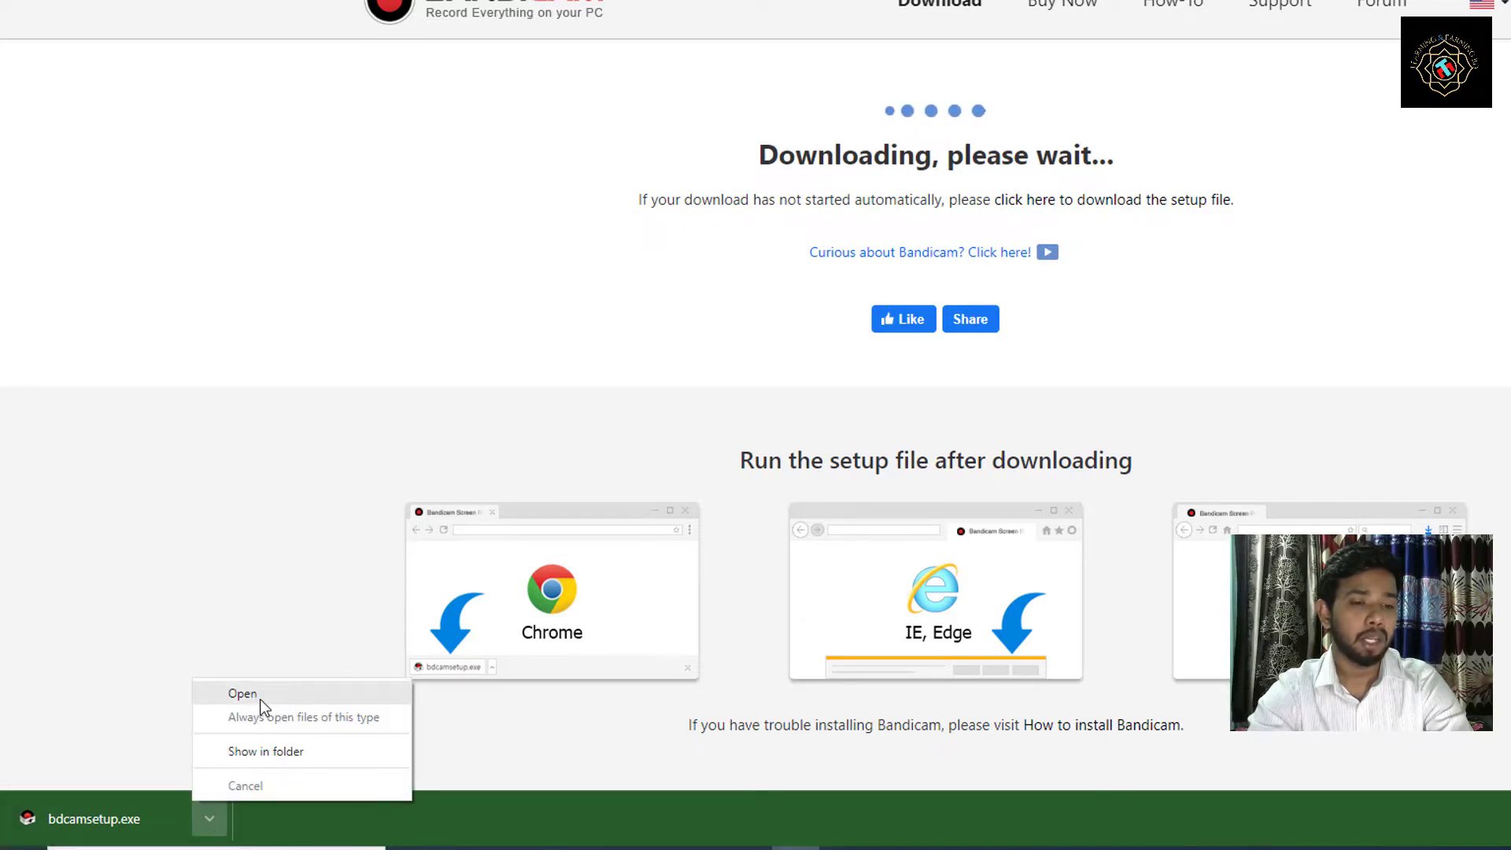
pyautogui.click(243, 693)
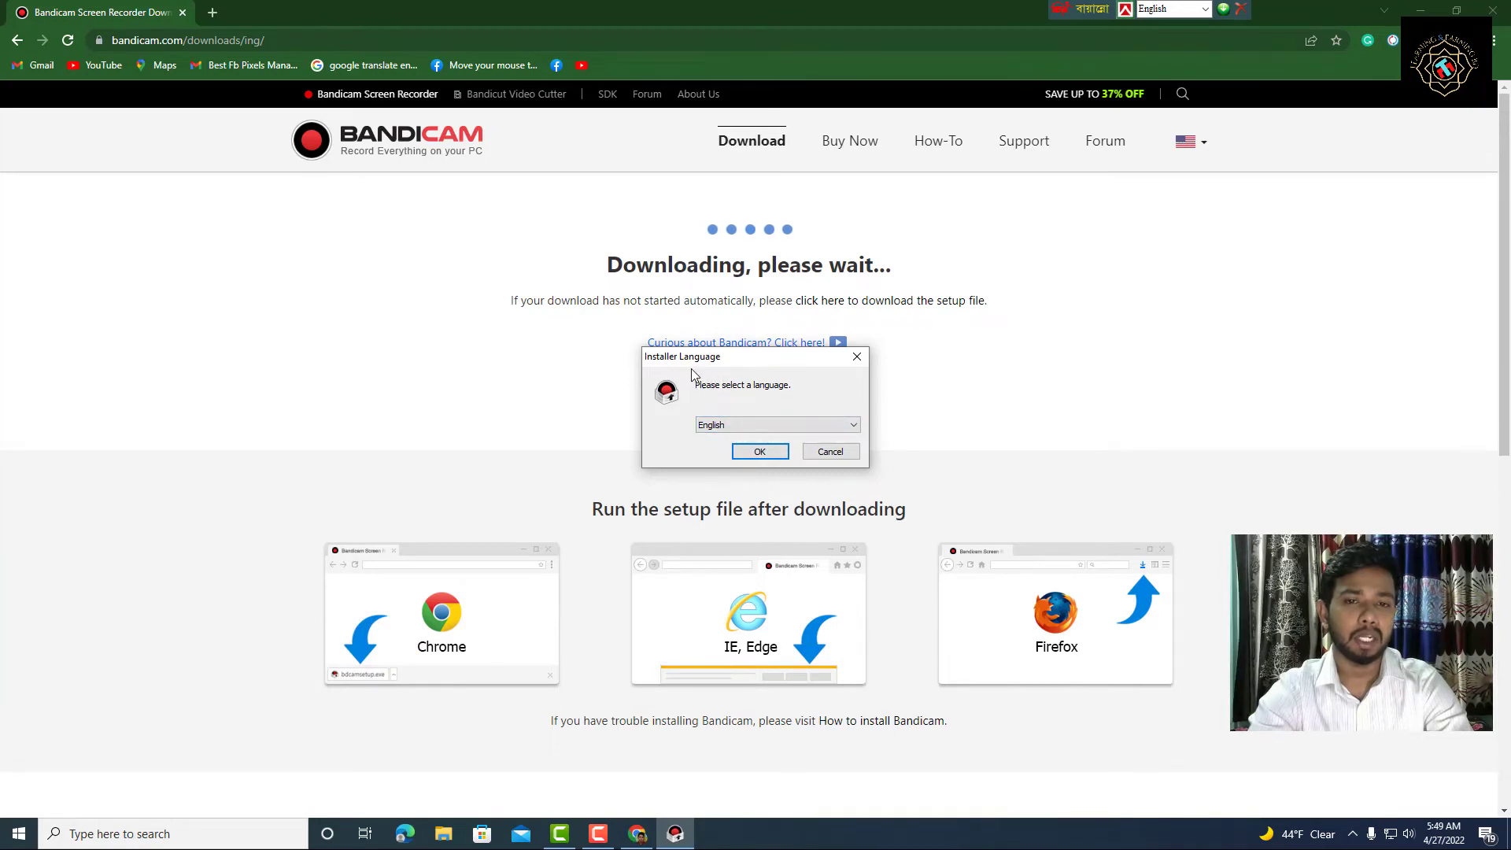
pyautogui.click(761, 453)
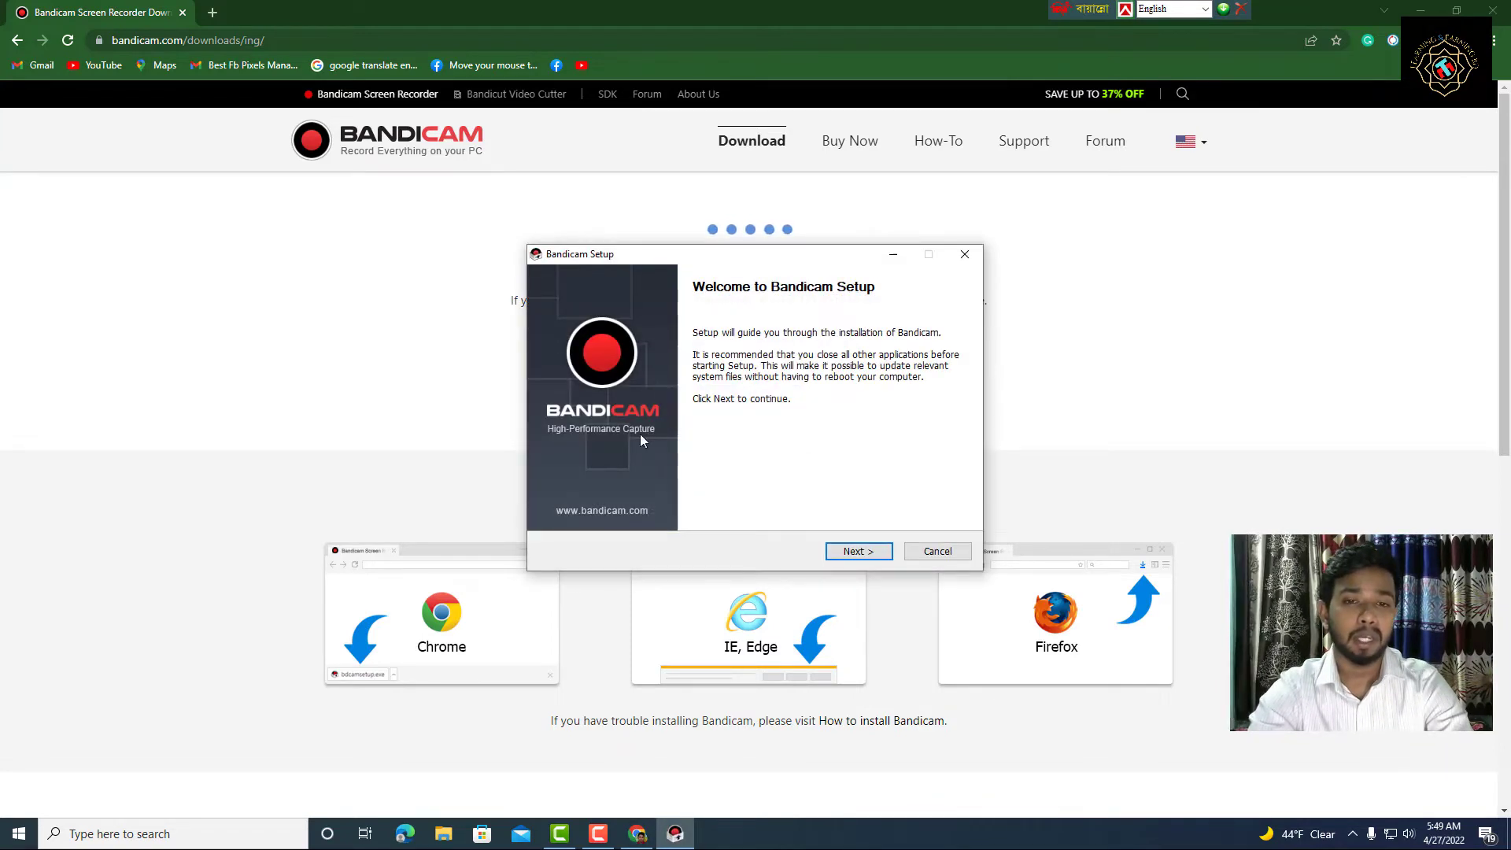
pyautogui.click(860, 554)
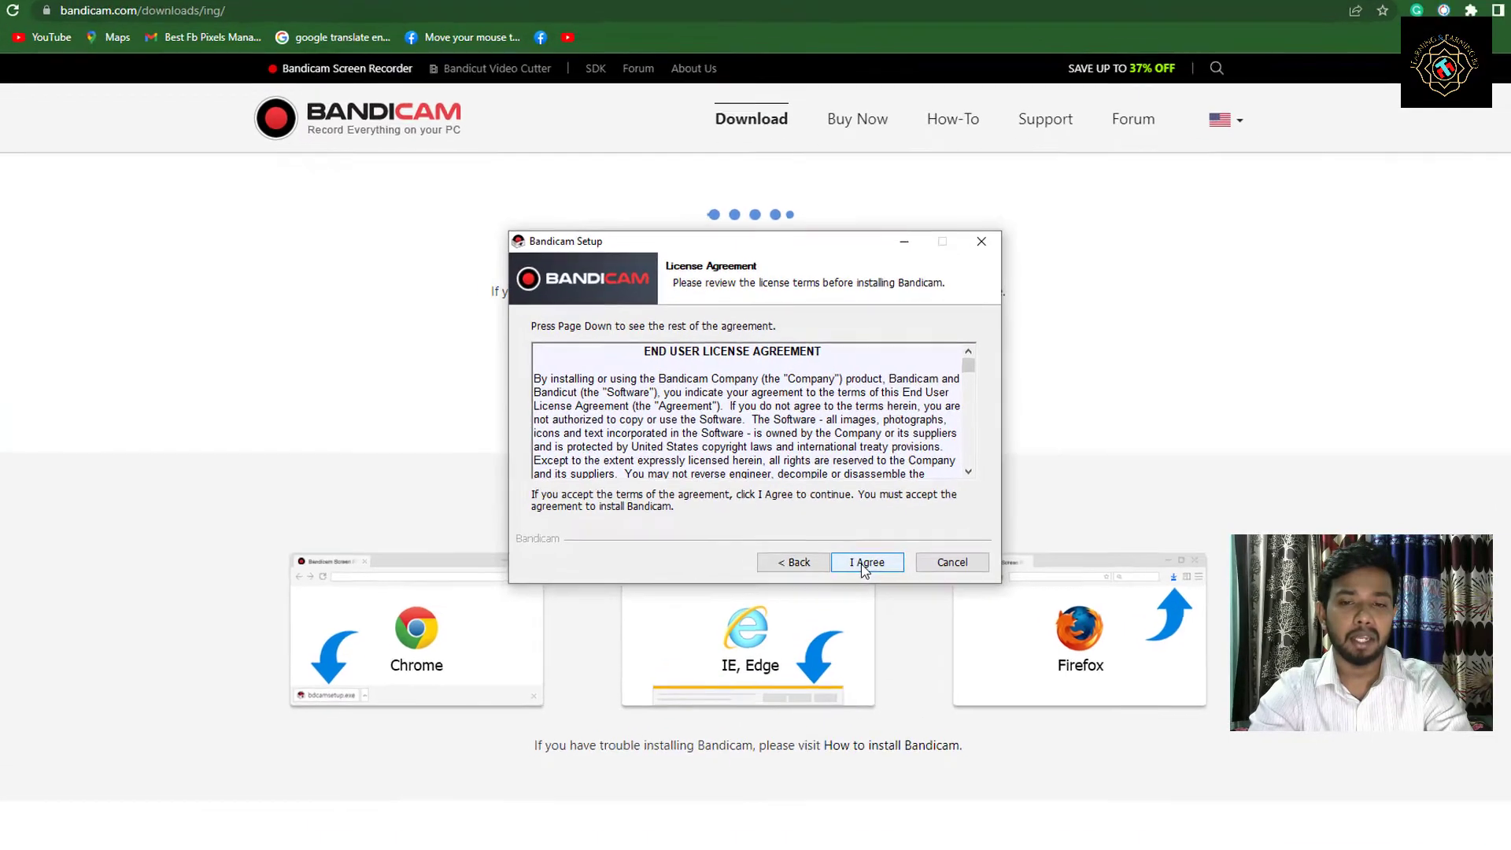
pyautogui.click(865, 563)
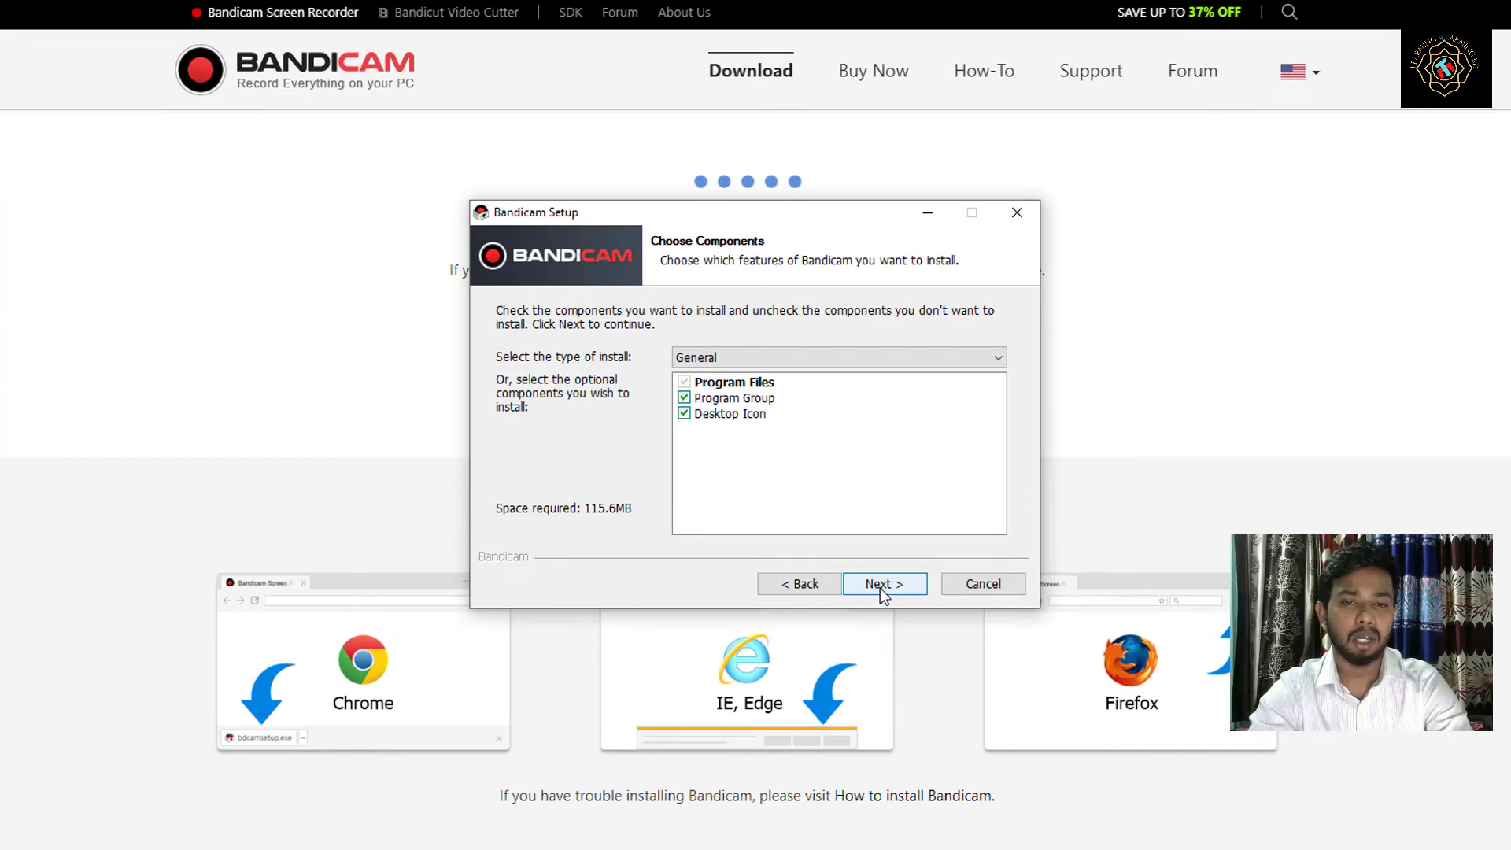
pyautogui.click(880, 586)
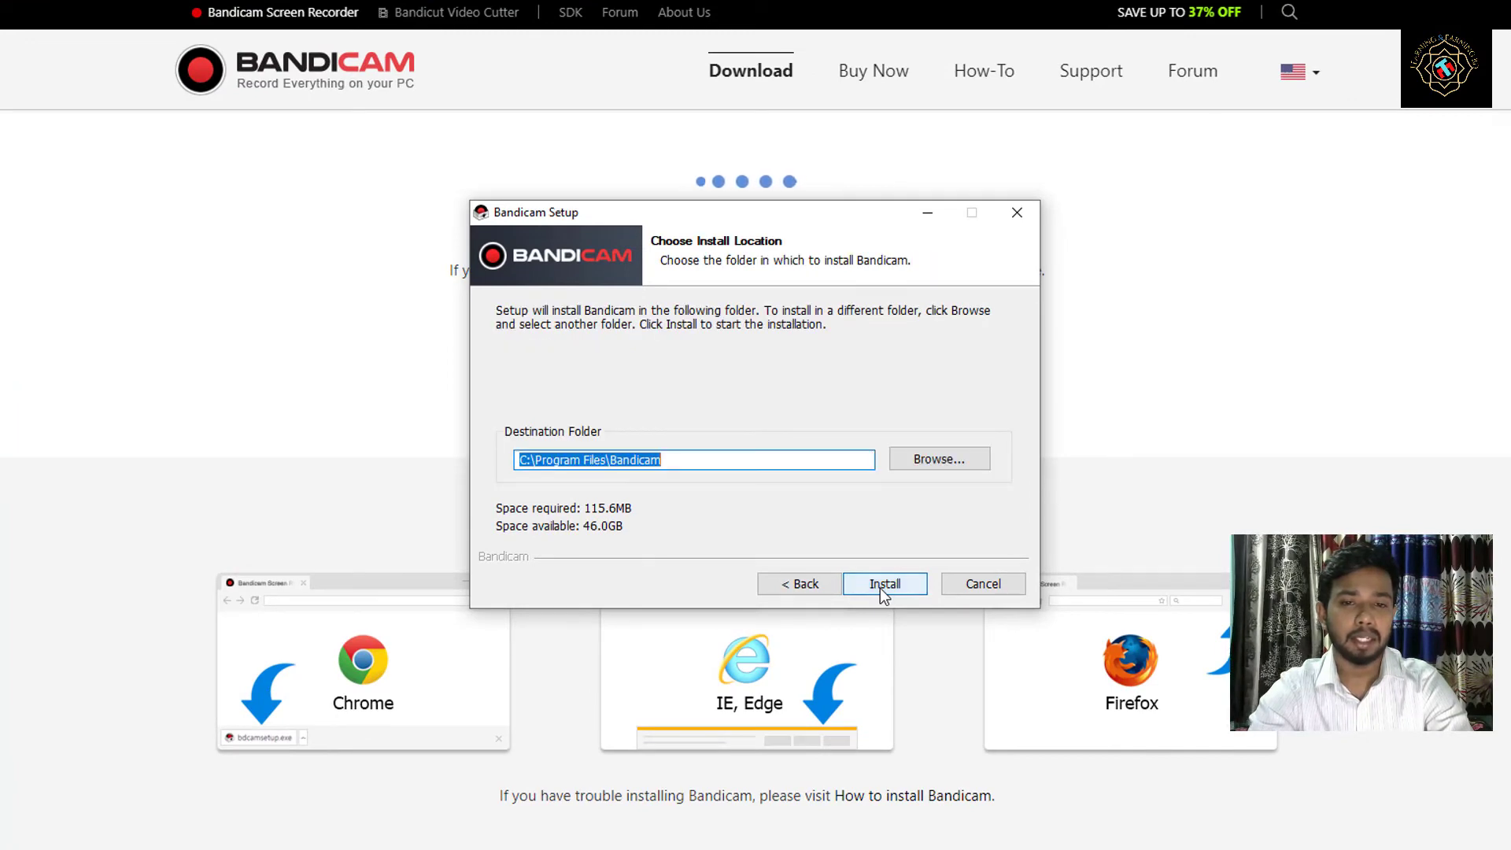
pyautogui.click(886, 587)
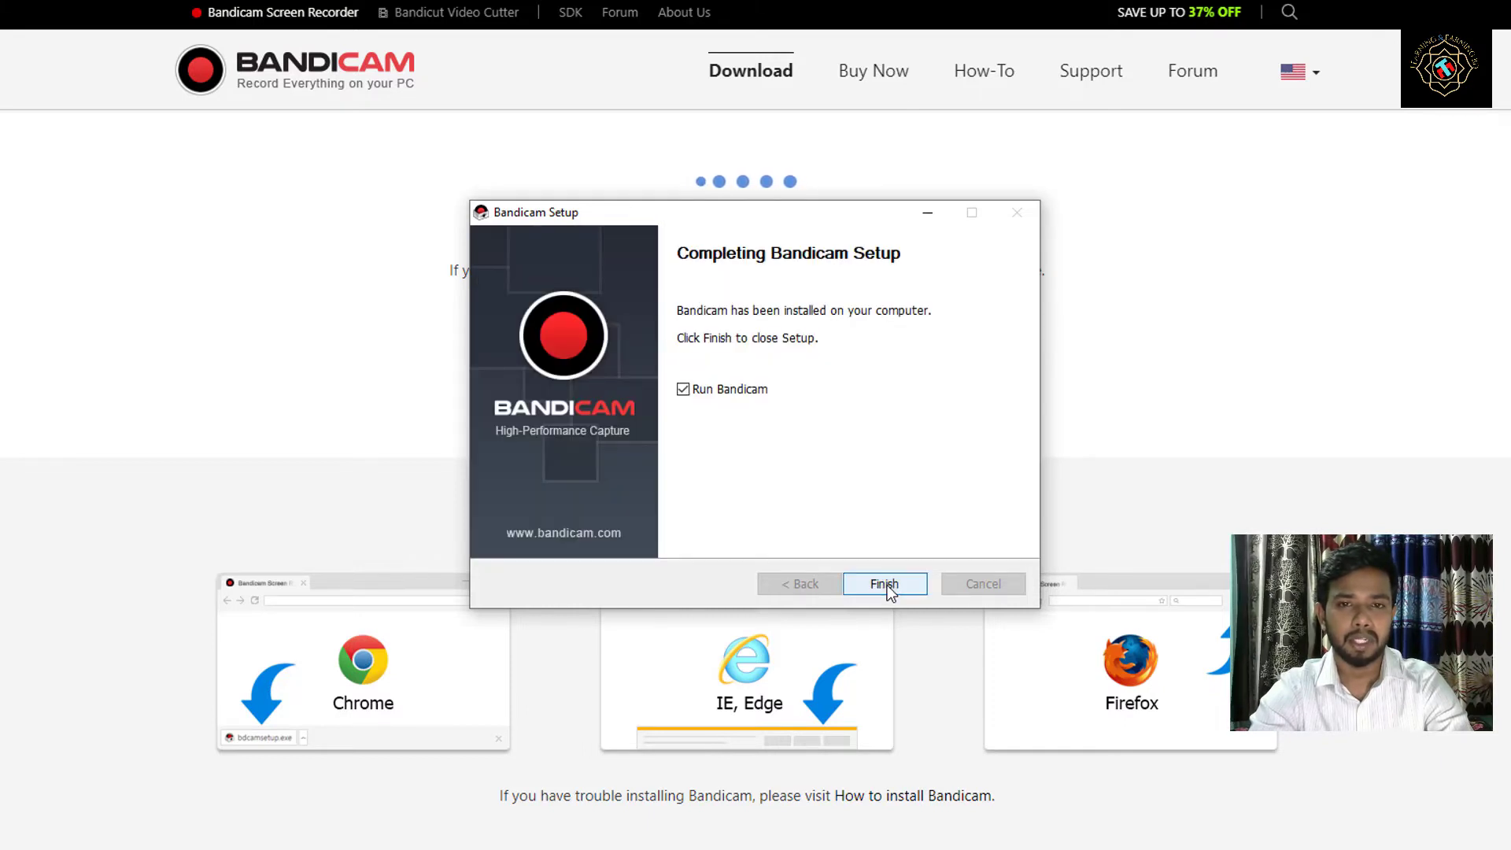
pyautogui.click(885, 584)
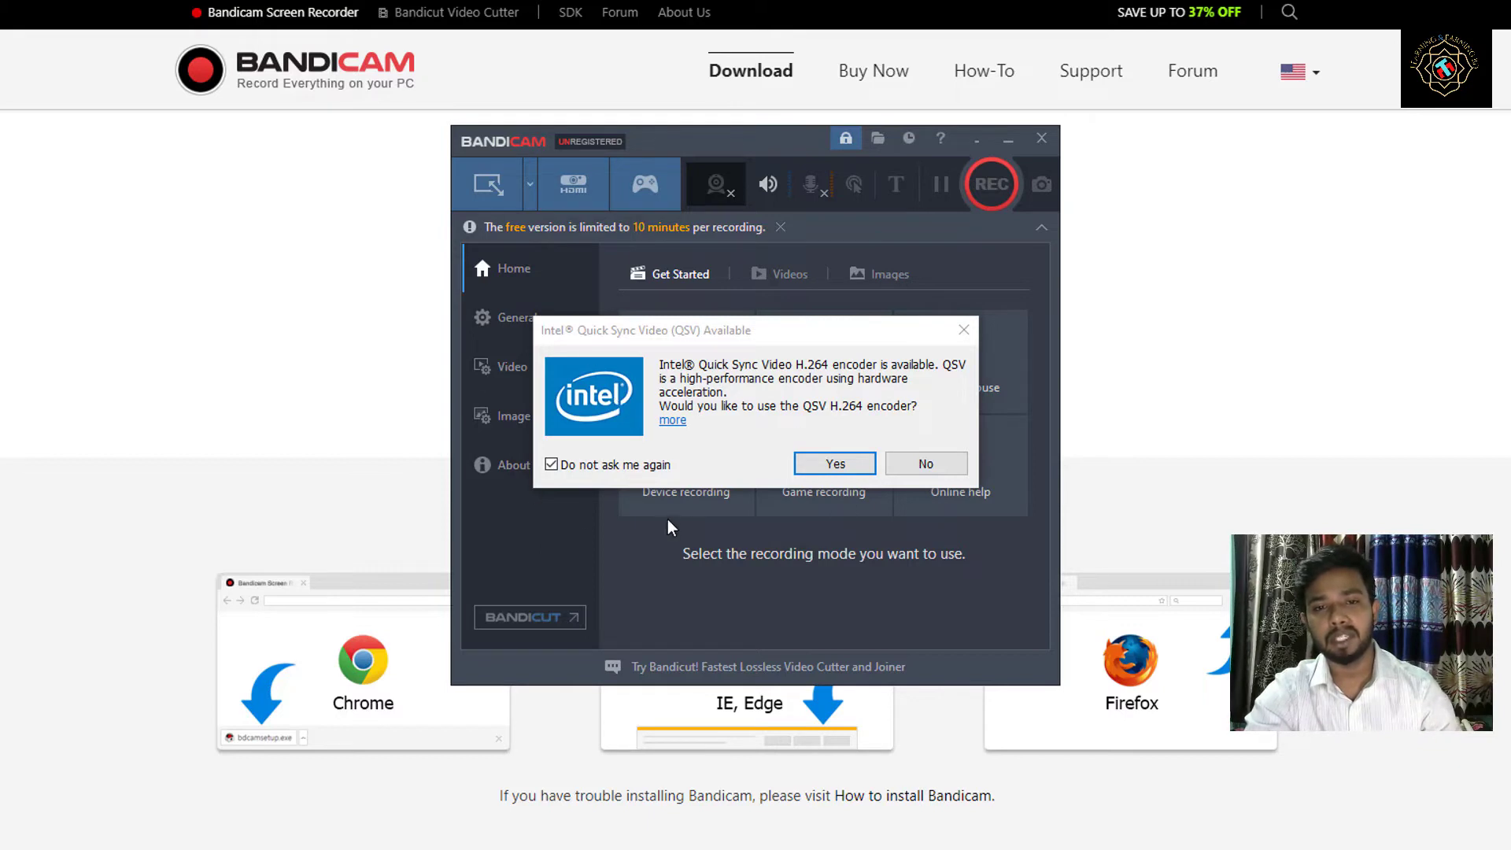
# Decline the Intel QSV H.264 encoder, then make a short test recording in Fullscreen mode
pyautogui.click(915, 470)
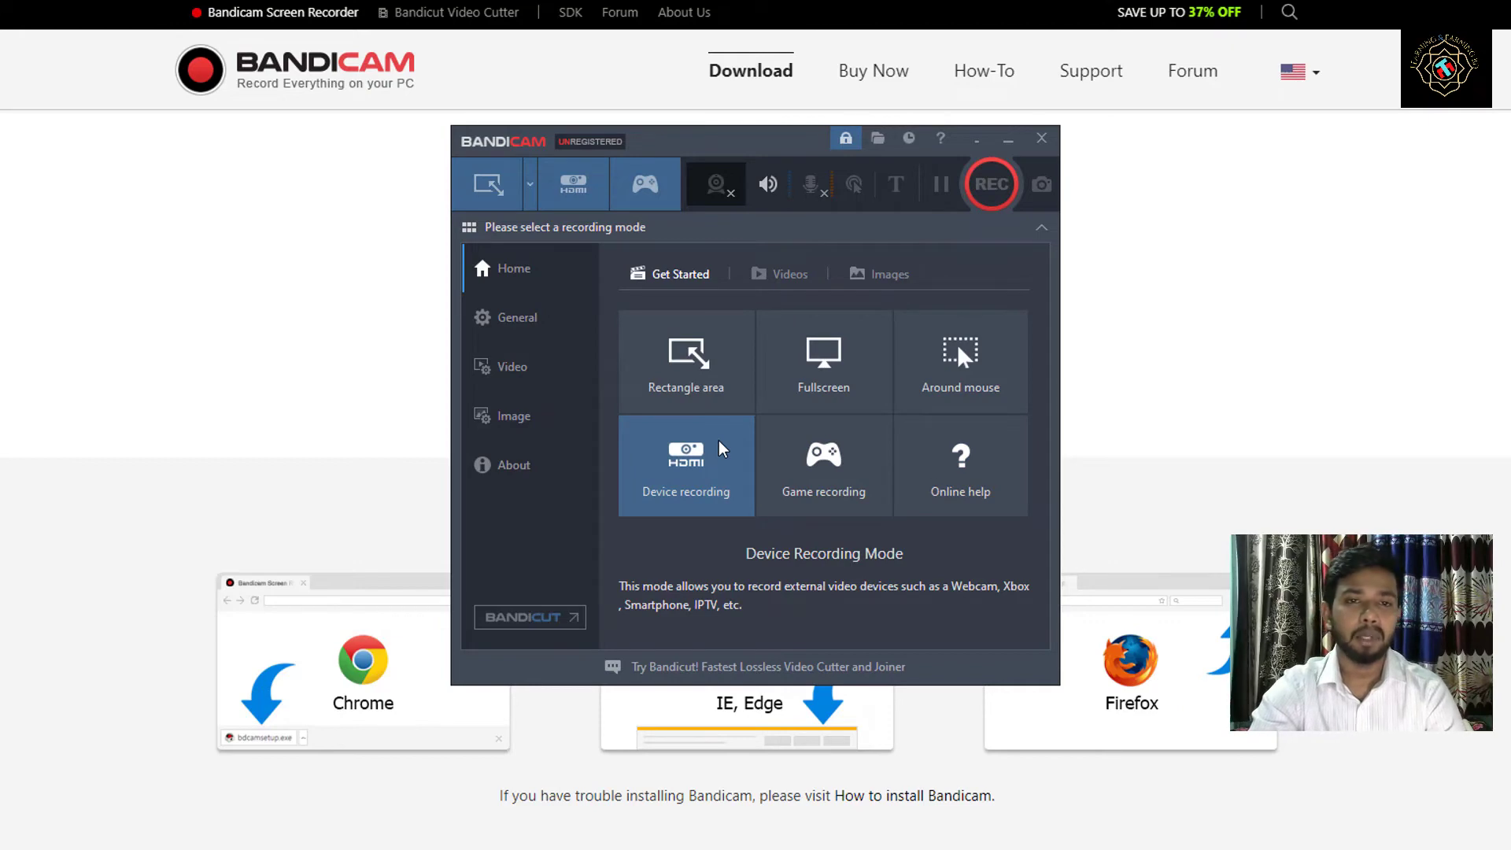
pyautogui.click(533, 193)
pyautogui.moveTo(551, 360)
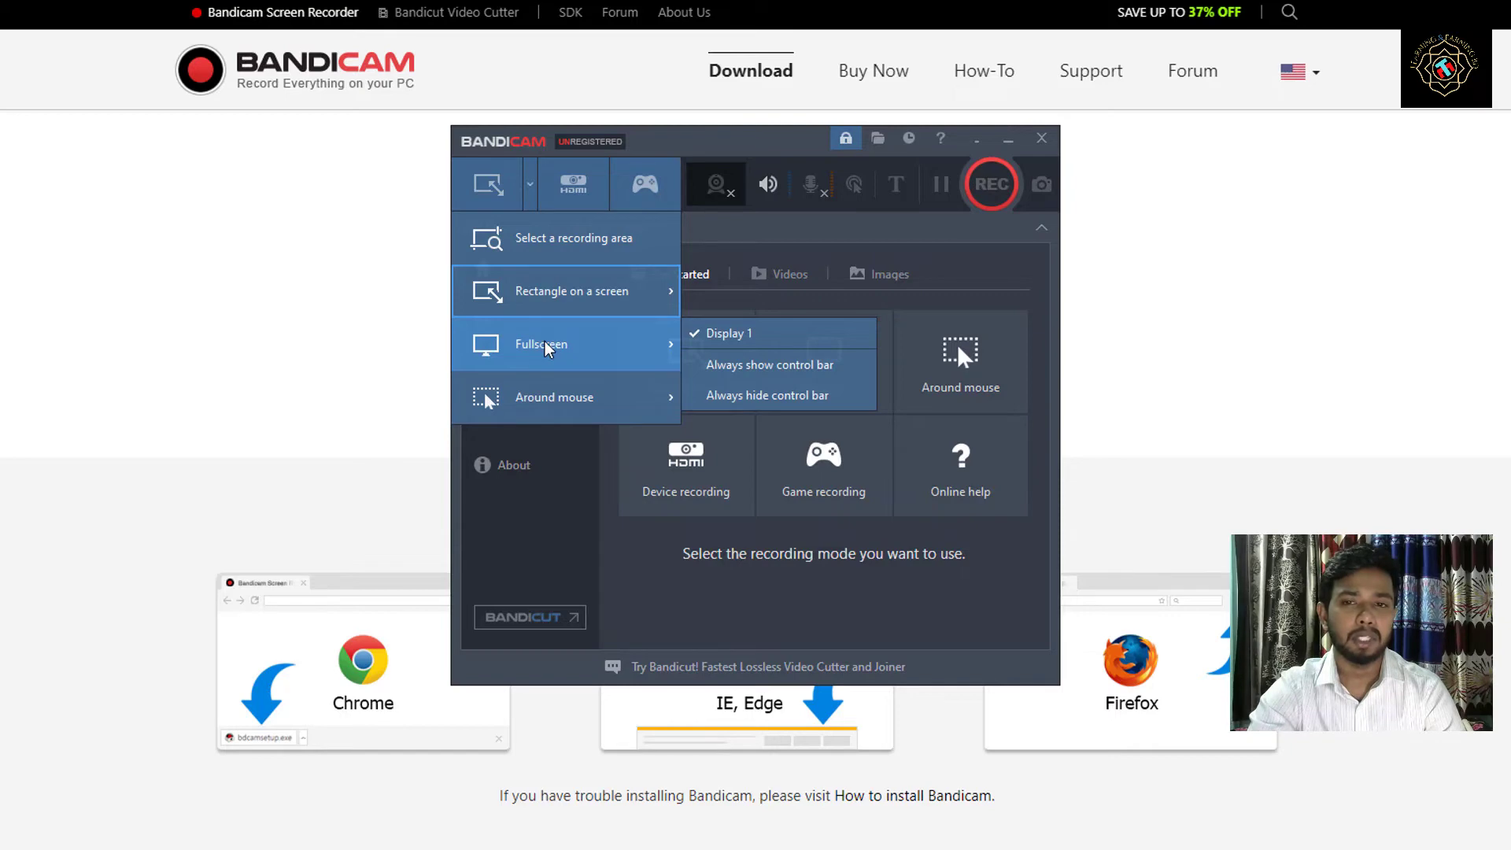
pyautogui.click(549, 348)
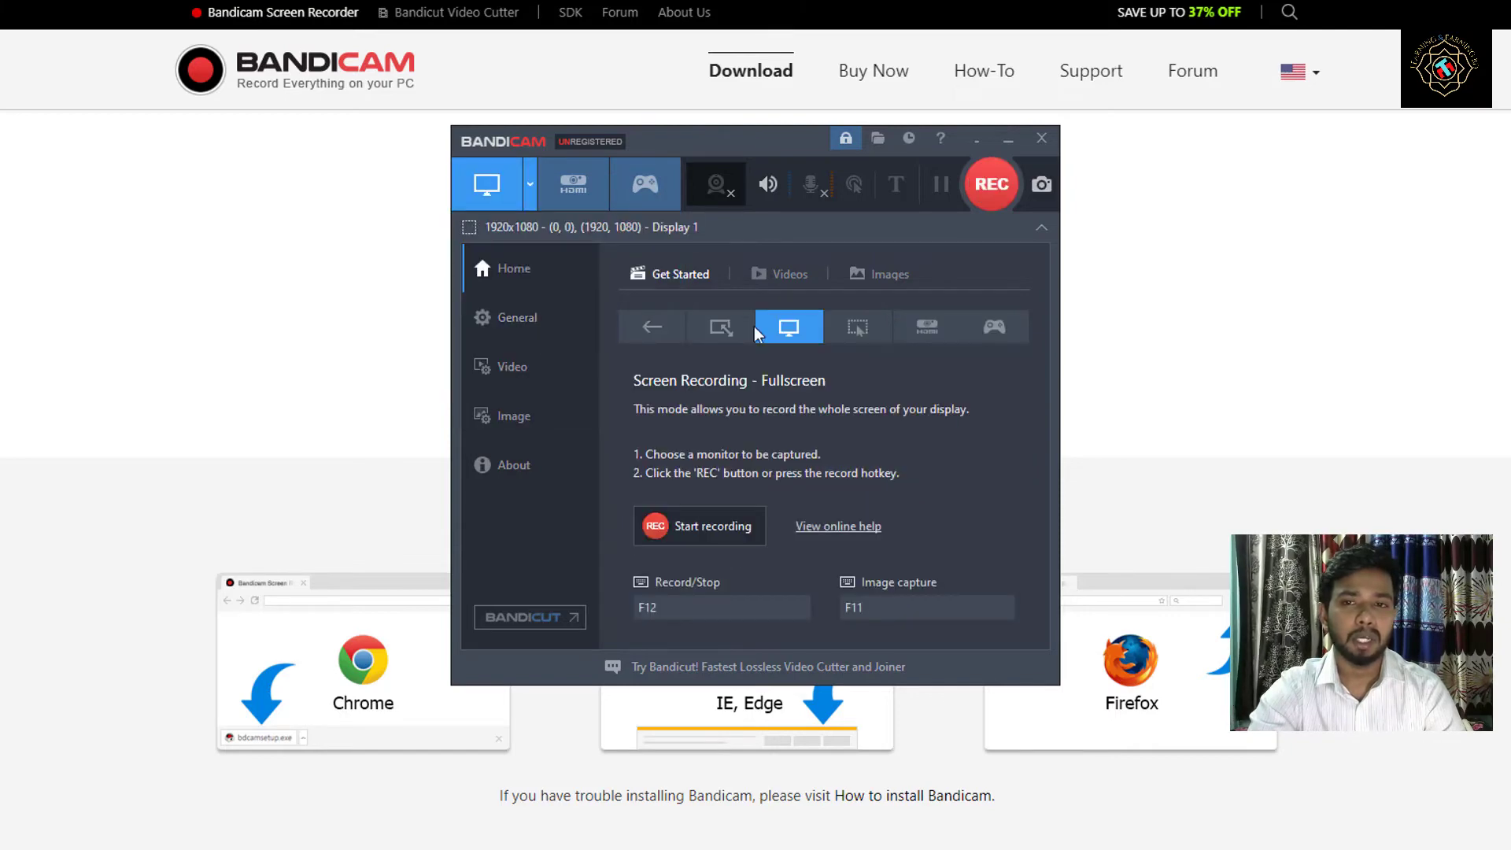
pyautogui.click(993, 181)
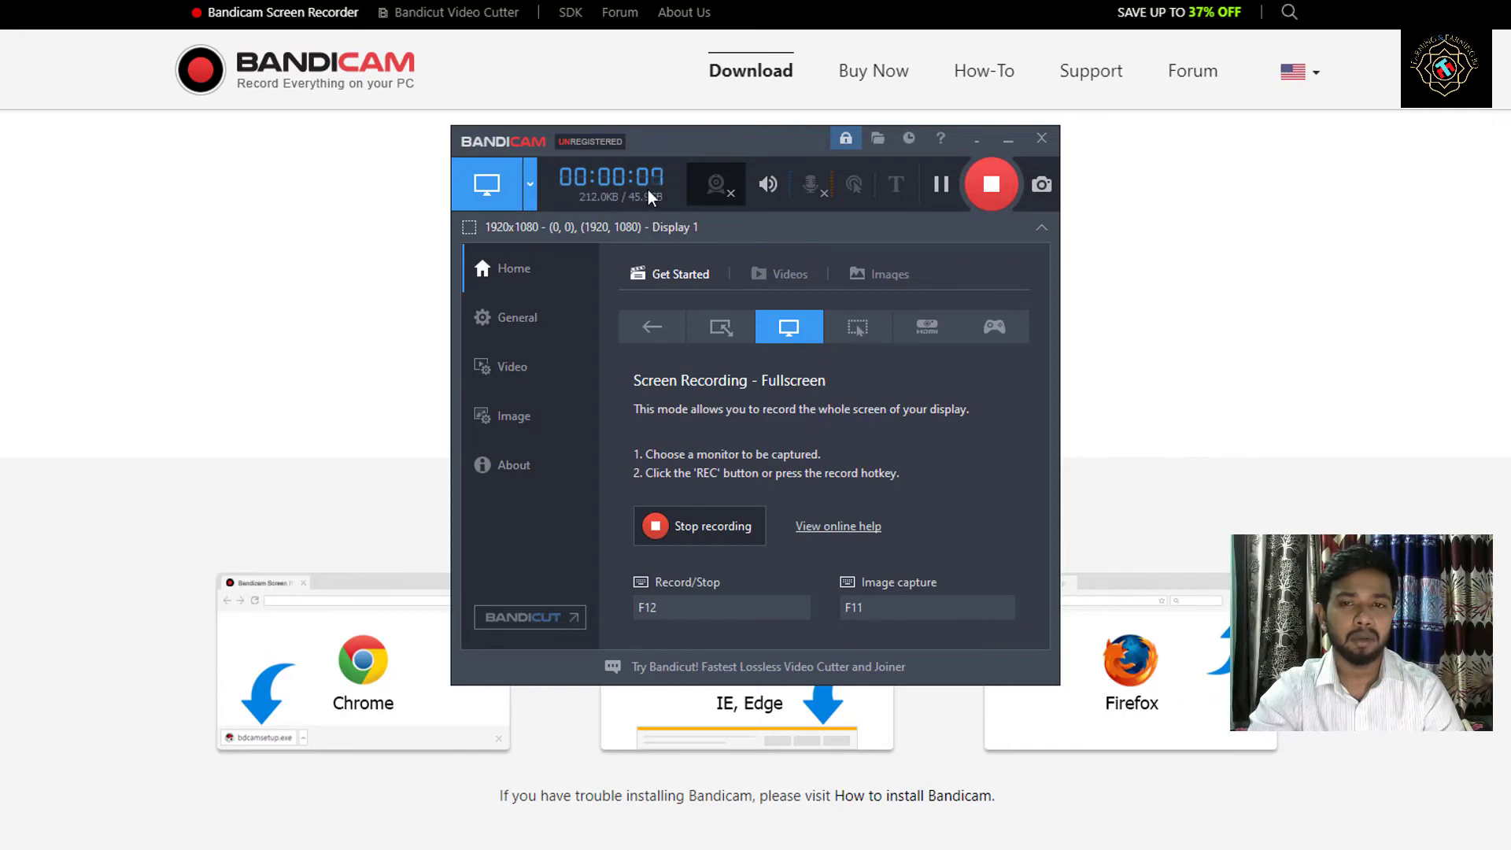
pyautogui.click(992, 182)
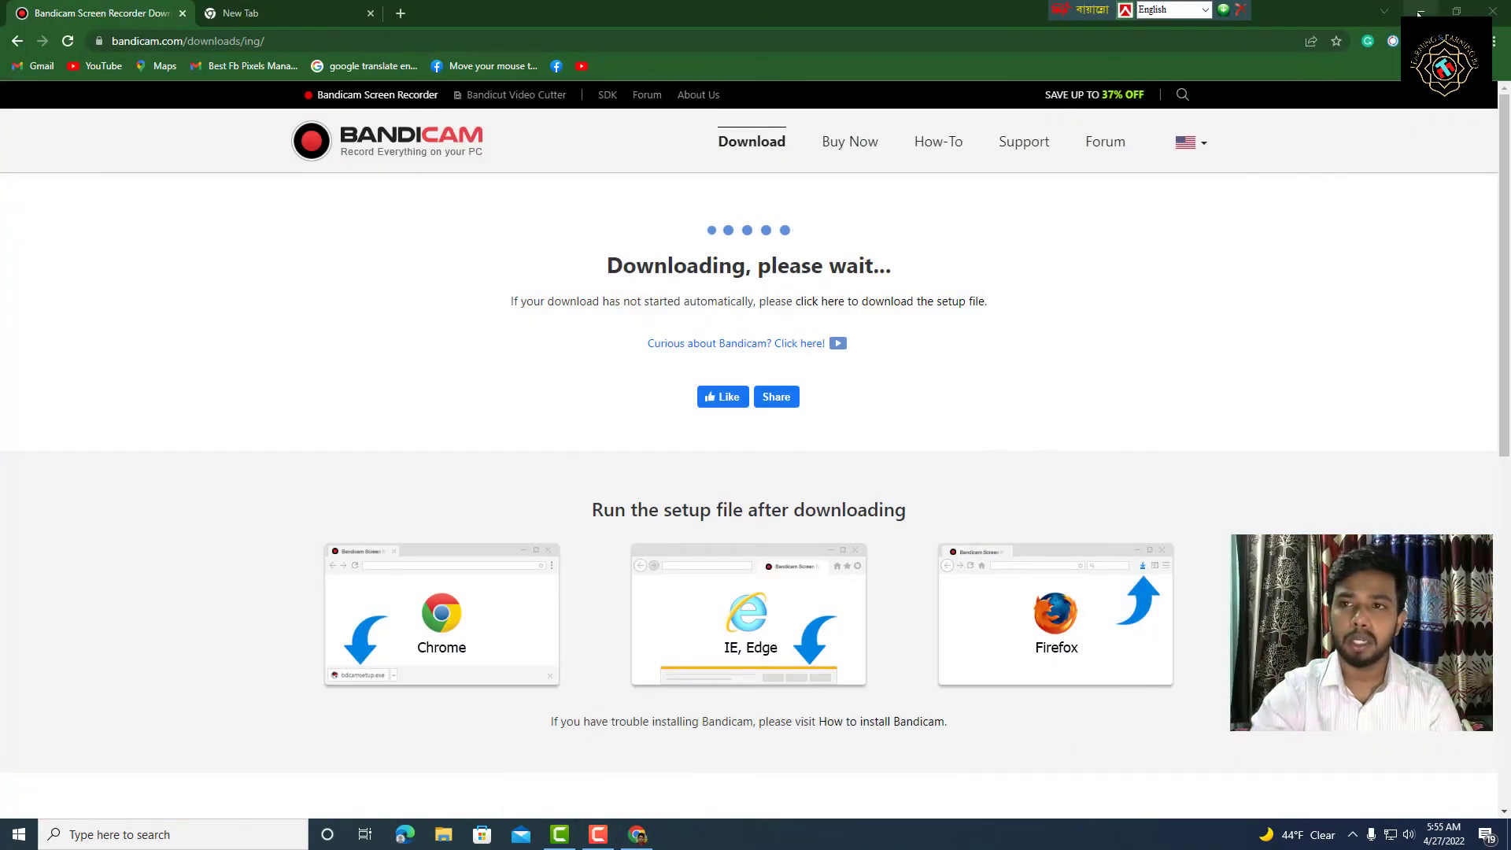
# Minimize the browser and open the Bandicam folder inside Documents in File Explorer
pyautogui.click(1421, 11)
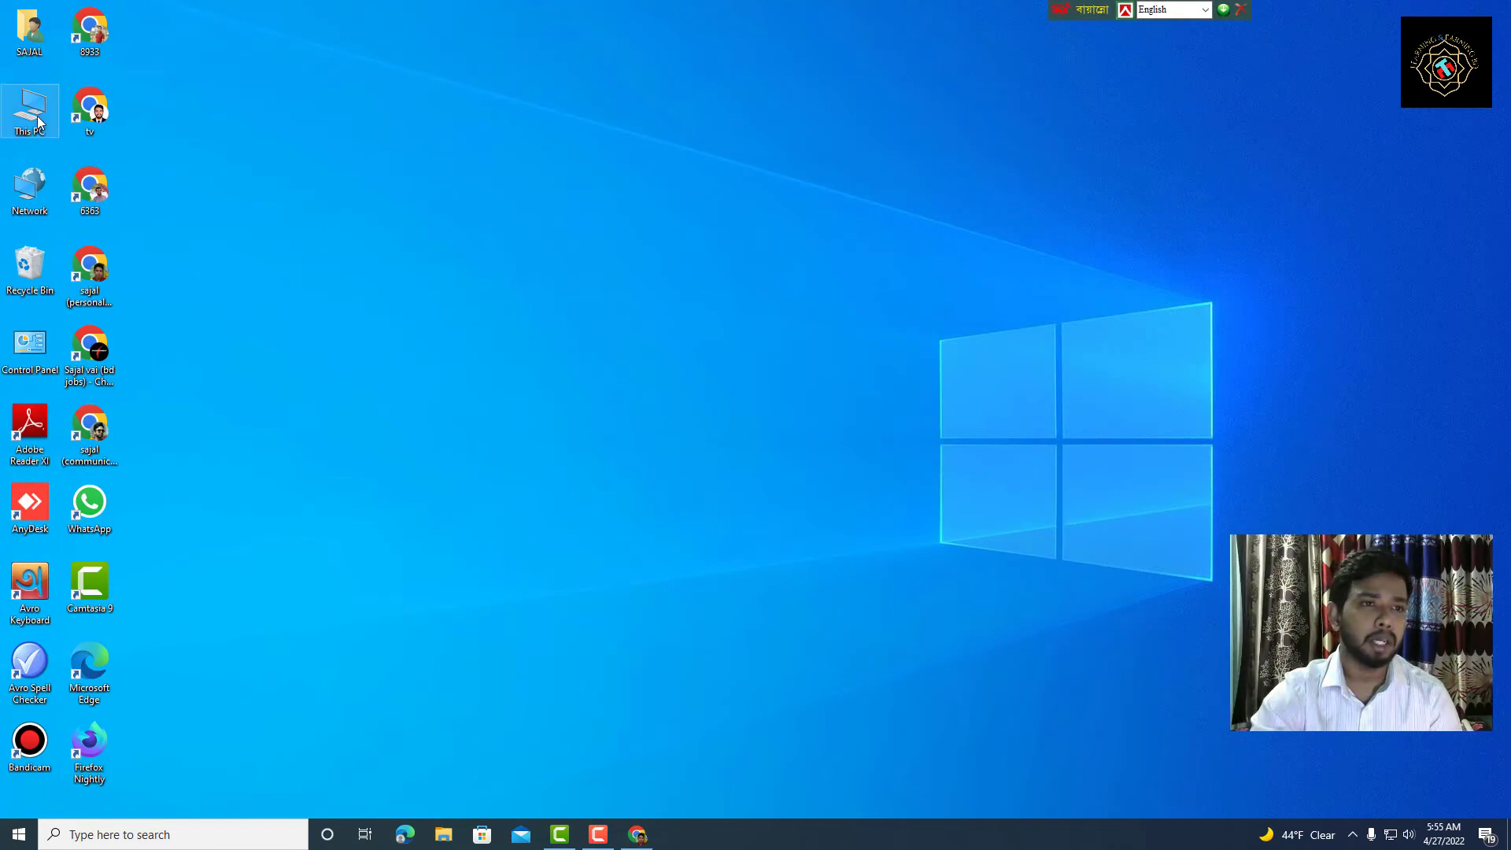
pyautogui.doubleClick(37, 120)
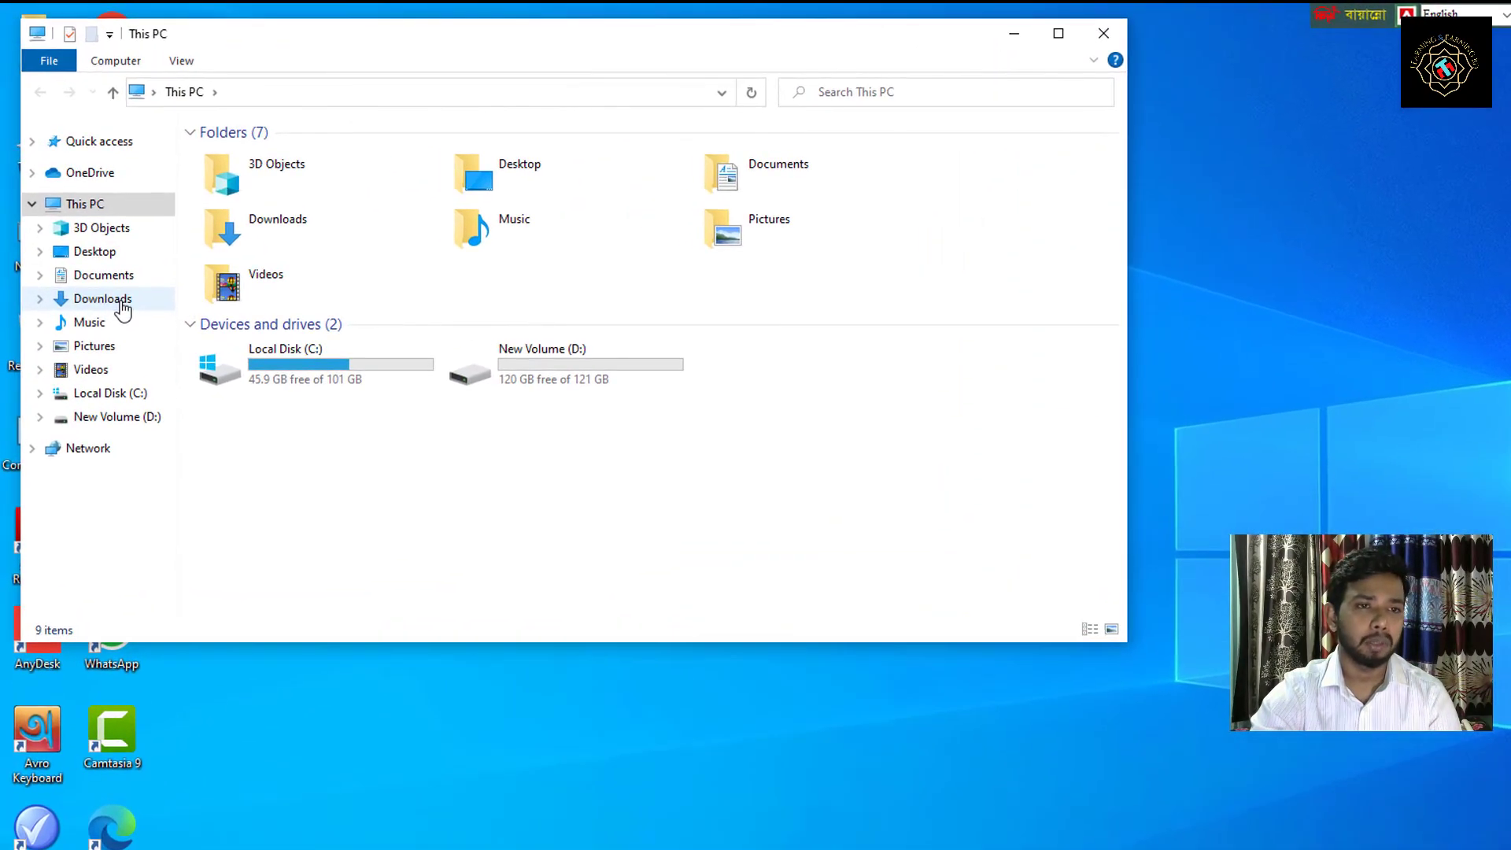
pyautogui.click(94, 238)
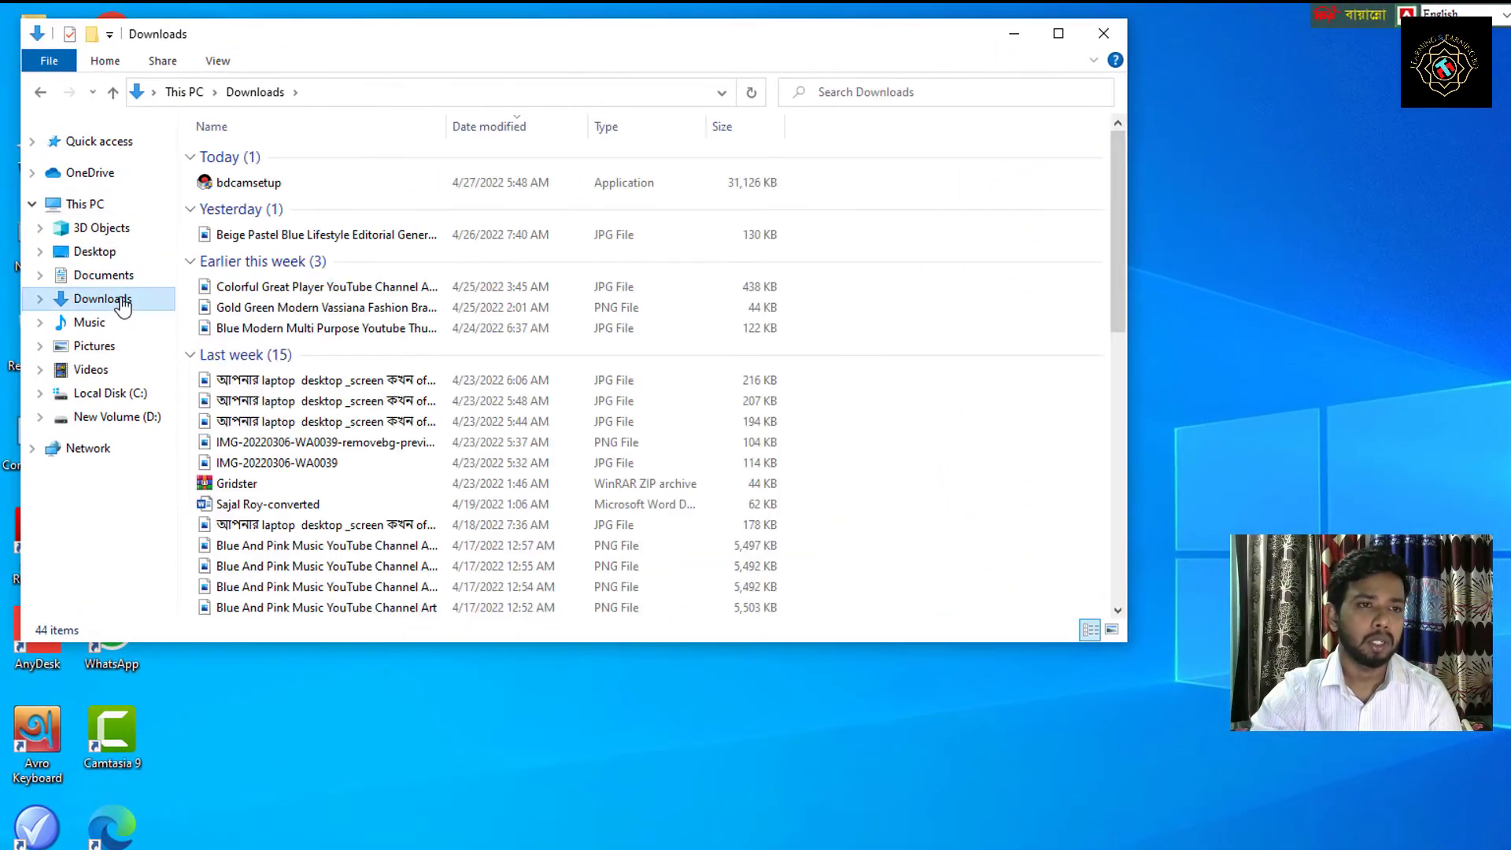
pyautogui.click(116, 279)
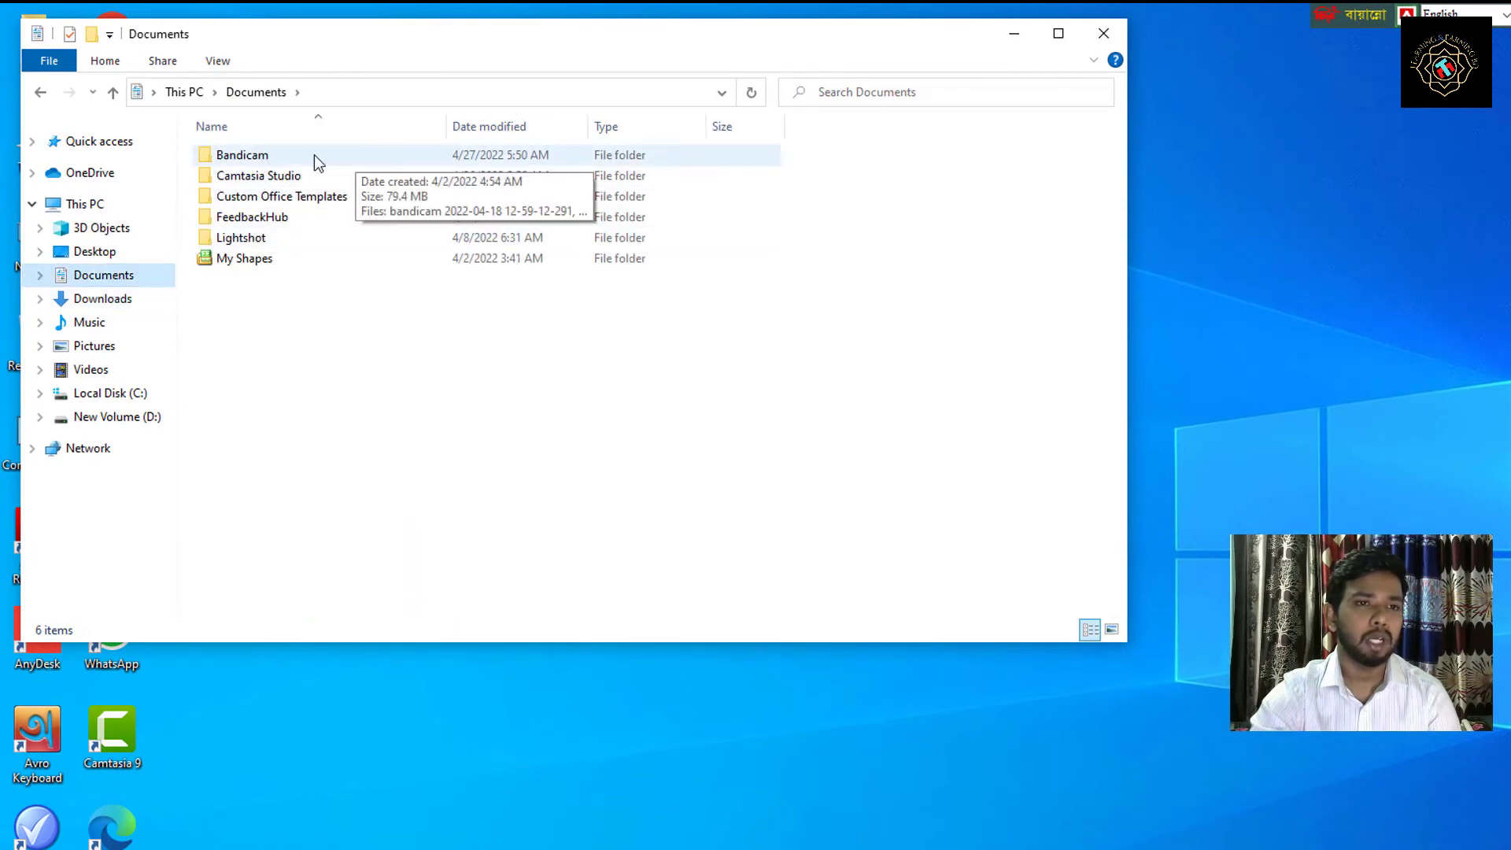
pyautogui.doubleClick(282, 157)
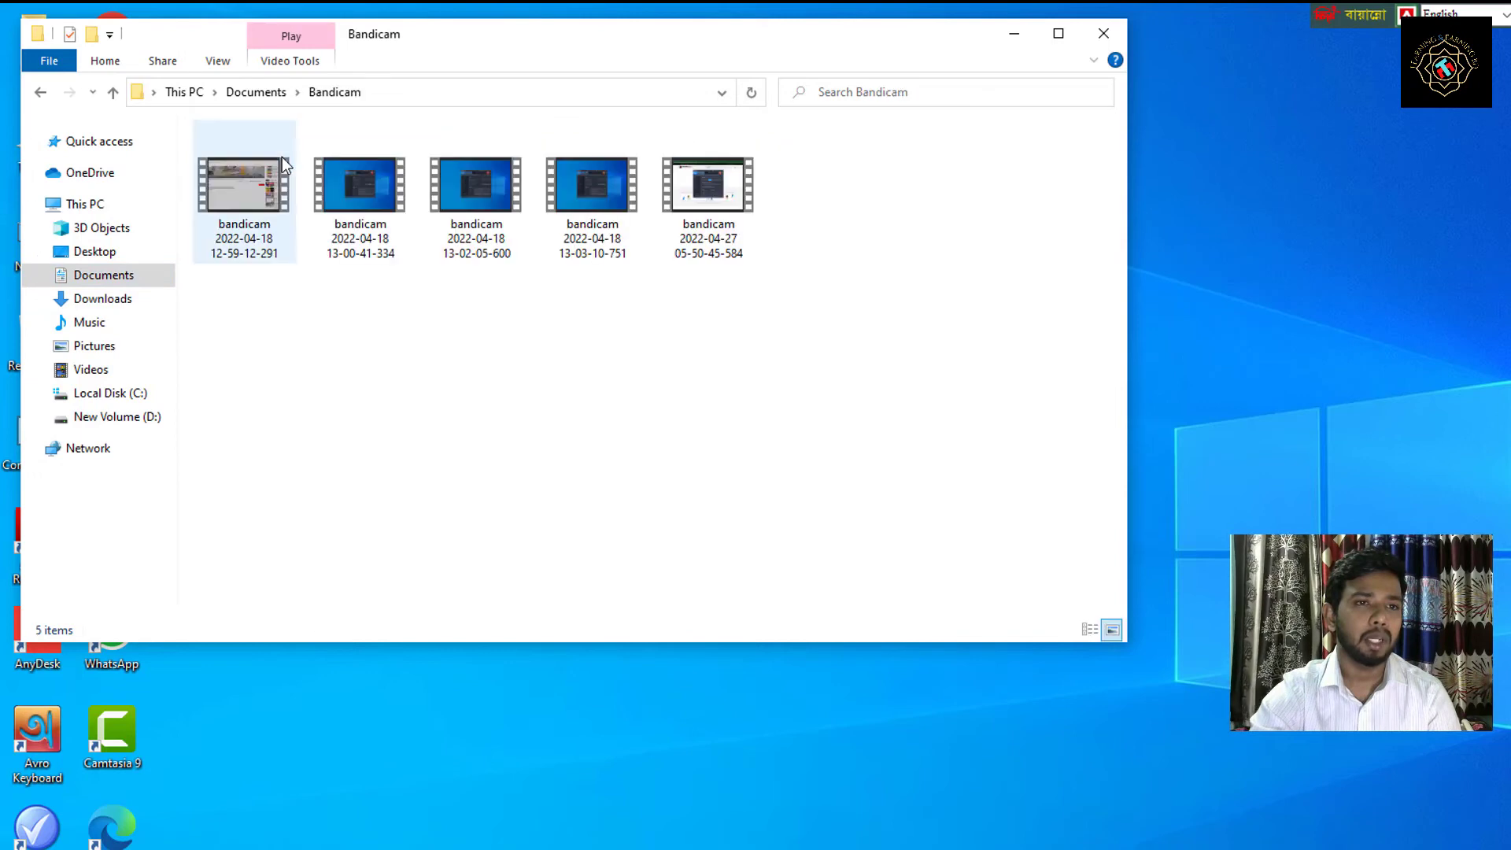
pyautogui.doubleClick(692, 189)
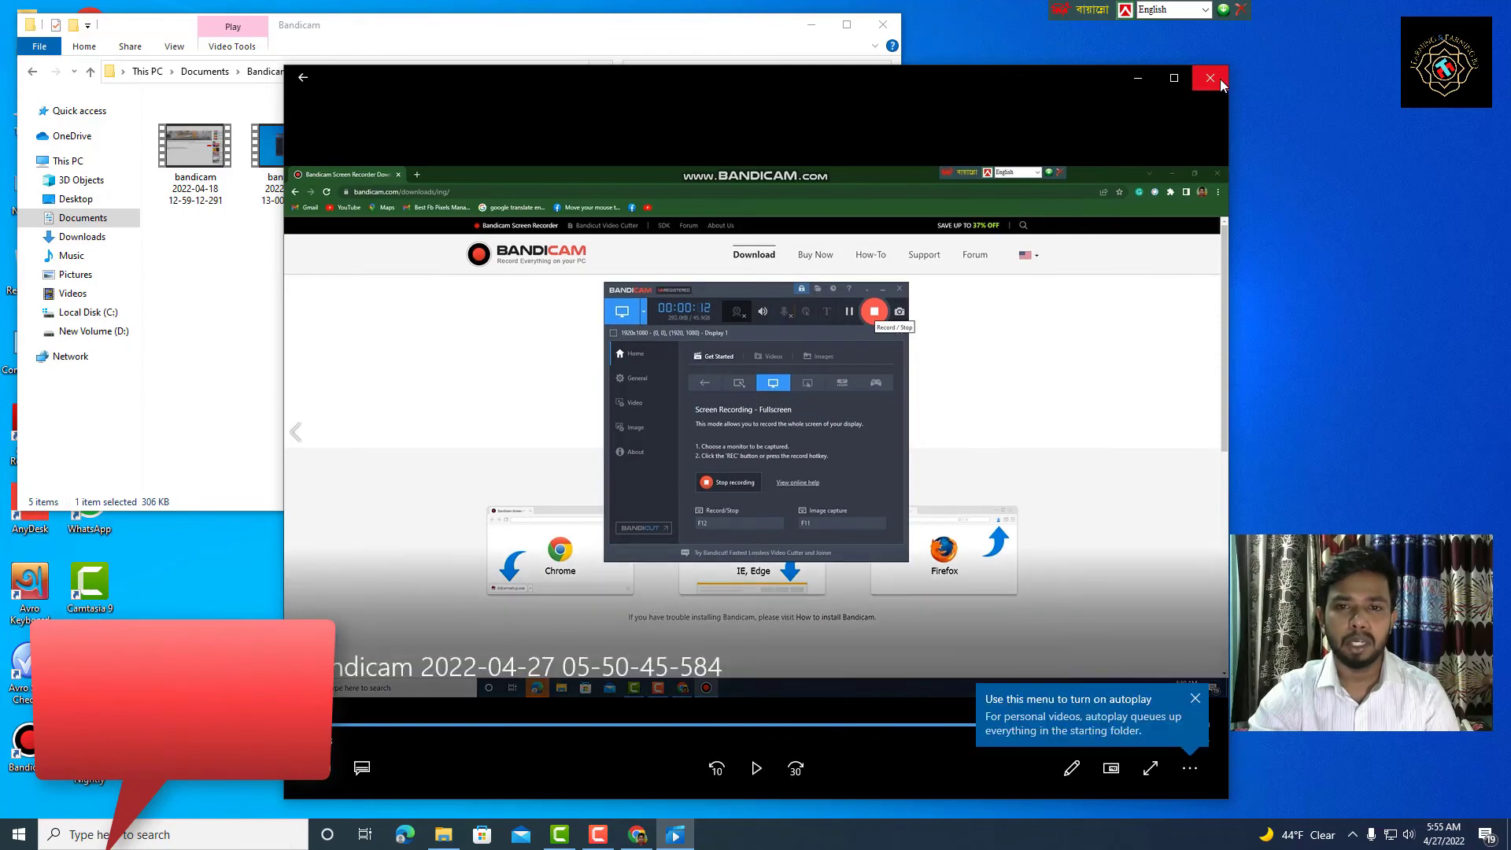
pyautogui.click(1210, 78)
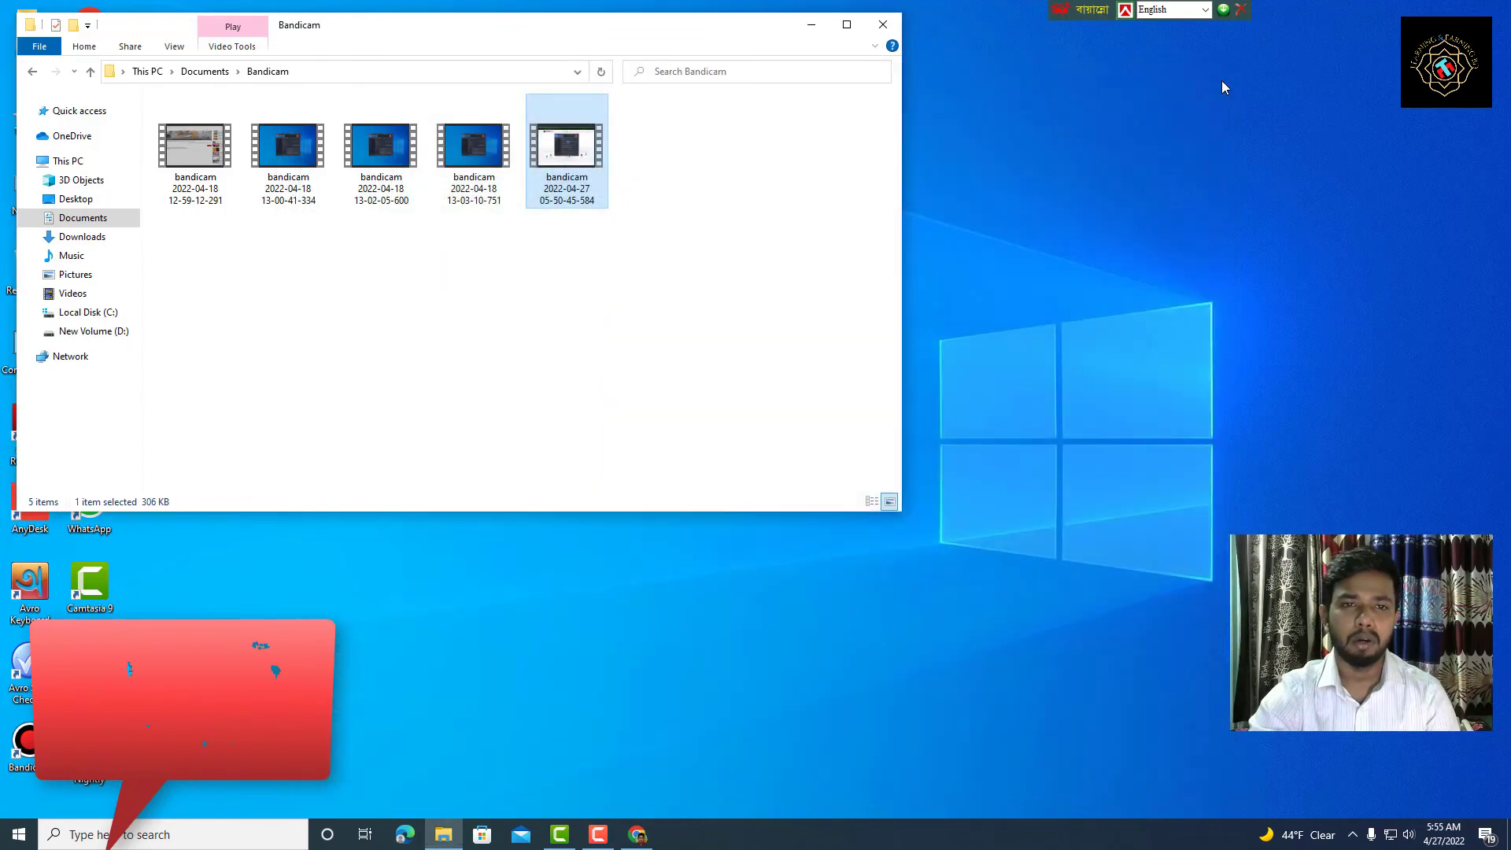
pyautogui.click(882, 26)
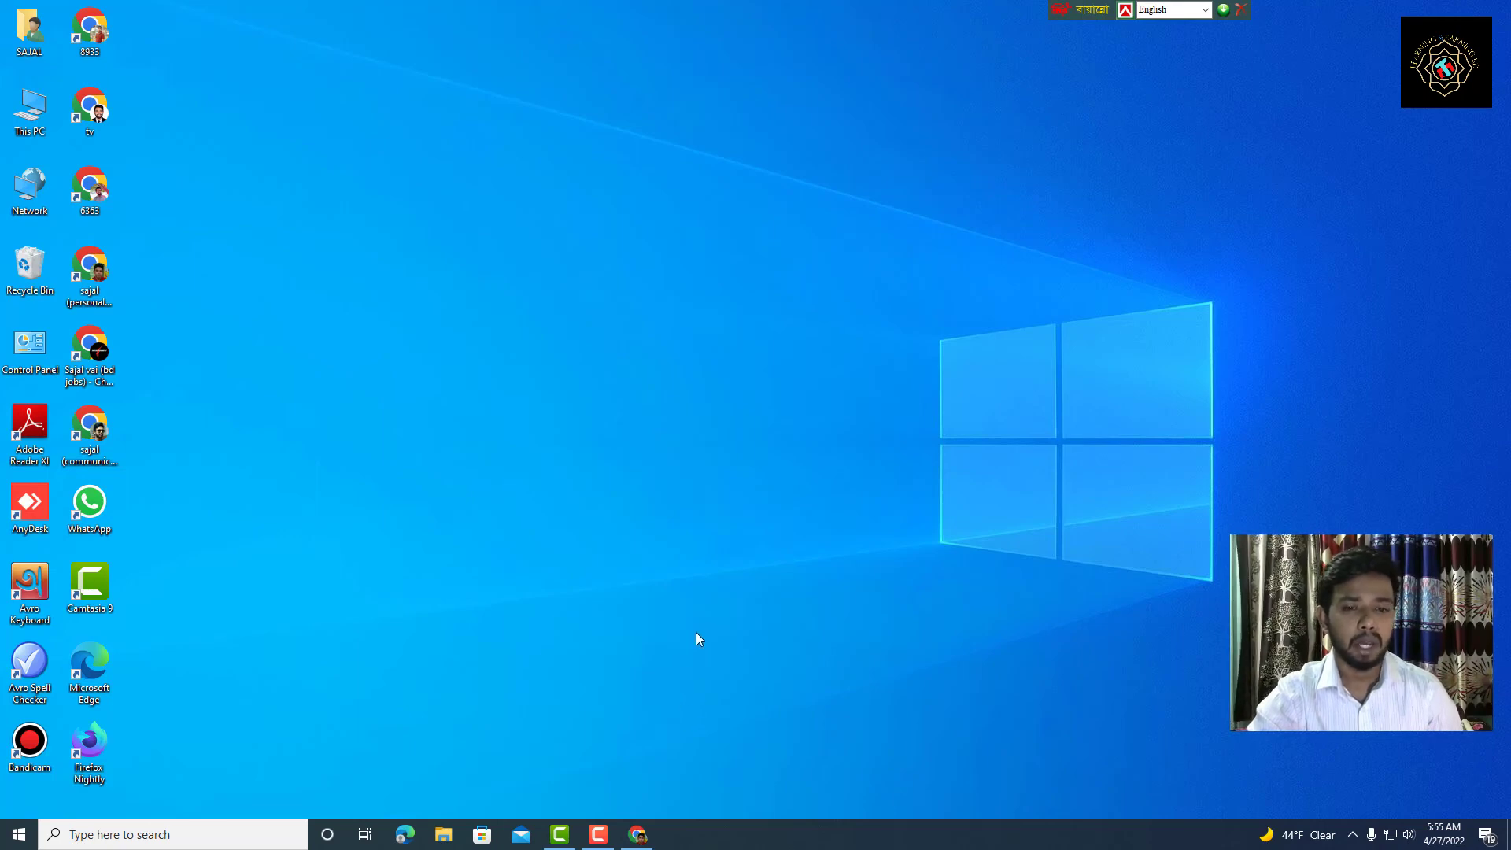
# Switch to Chrome and look over the Bandicam download page
pyautogui.click(638, 834)
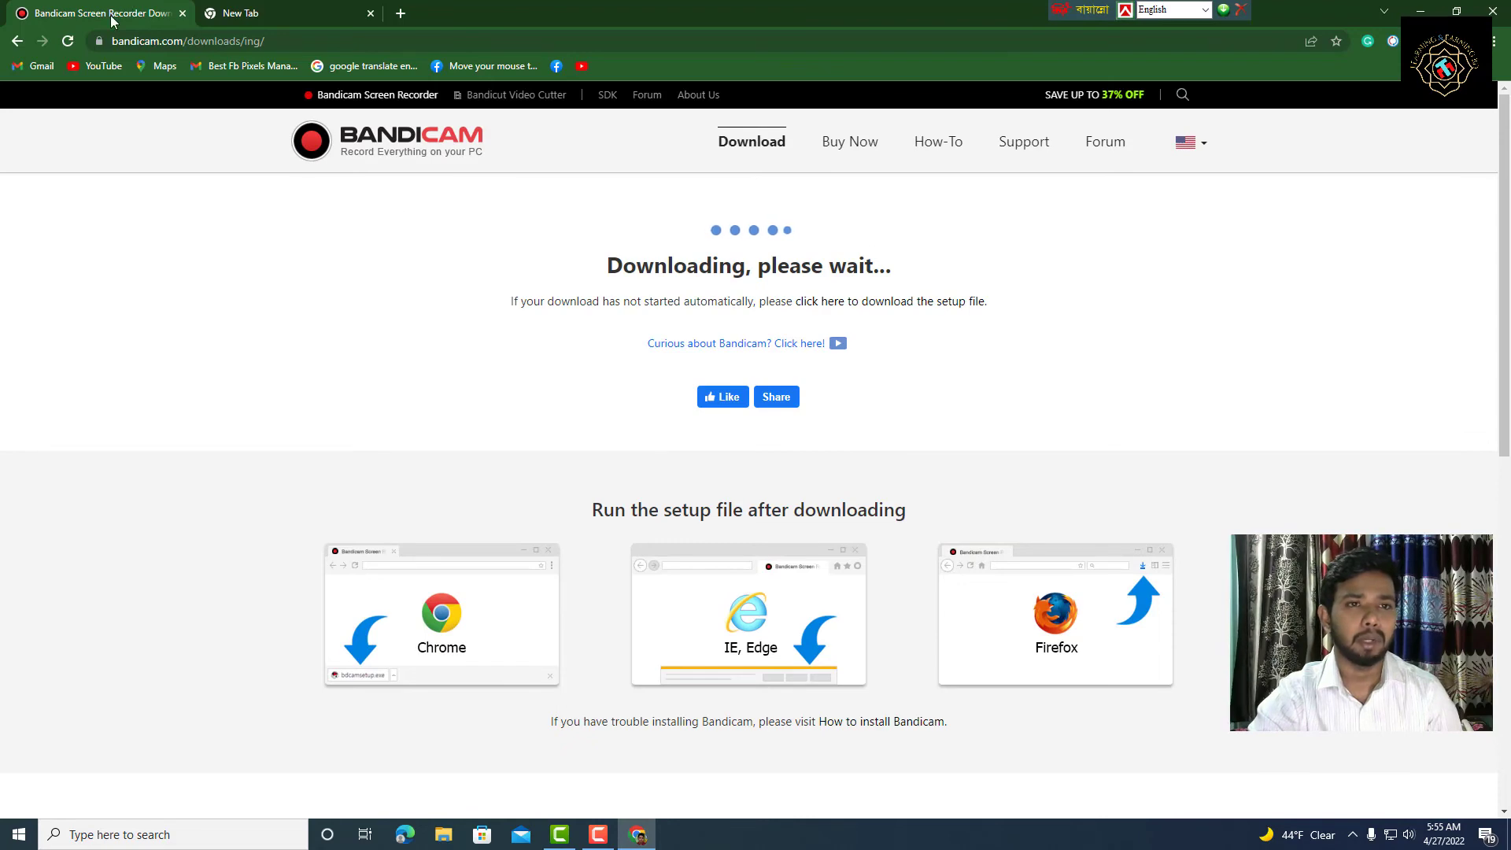
pyautogui.scroll(-8, 669, 343)
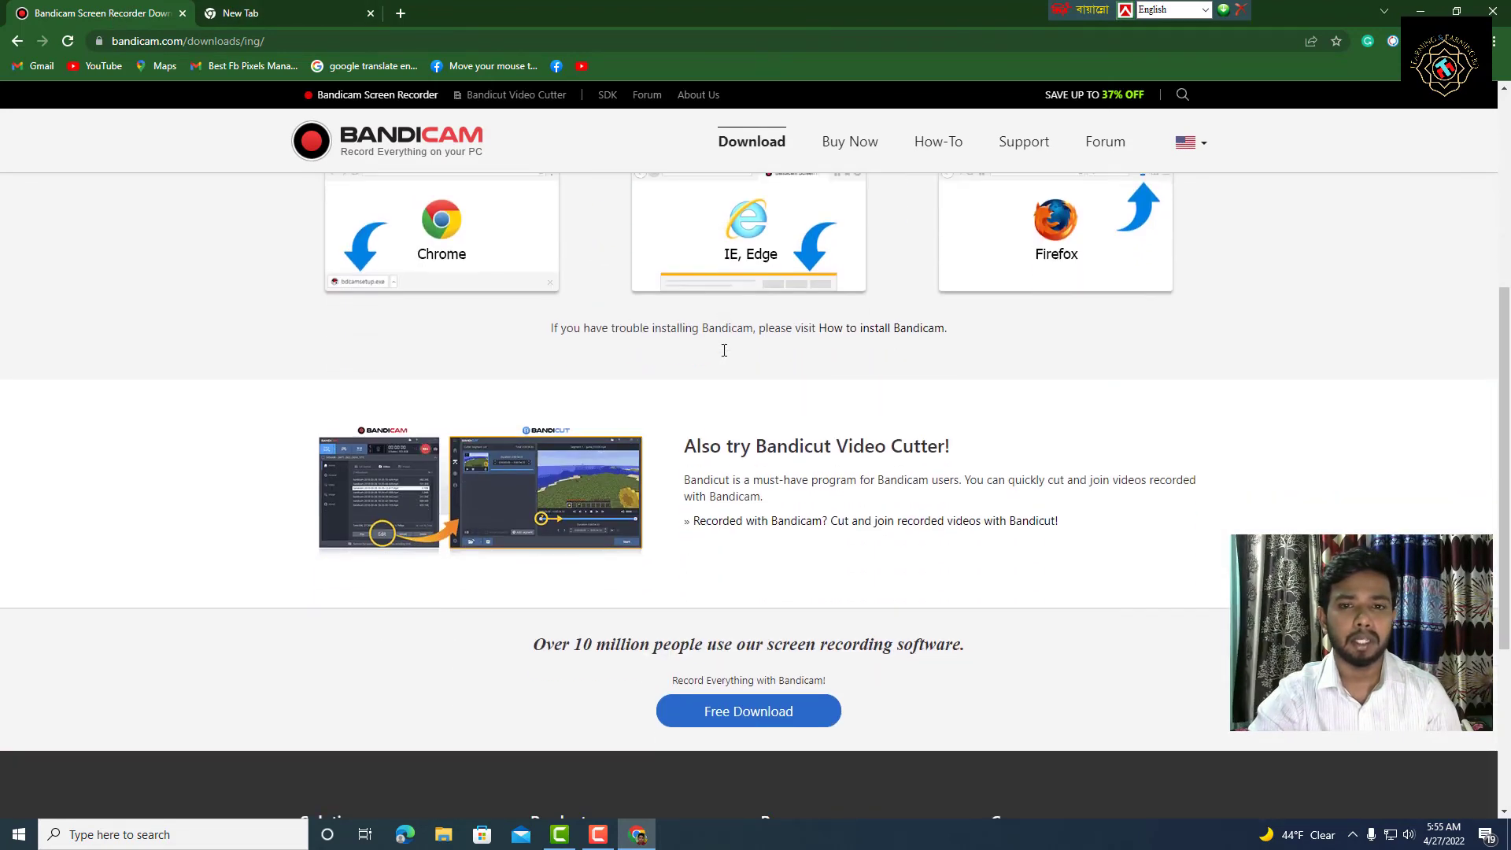
pyautogui.scroll(8, 721, 349)
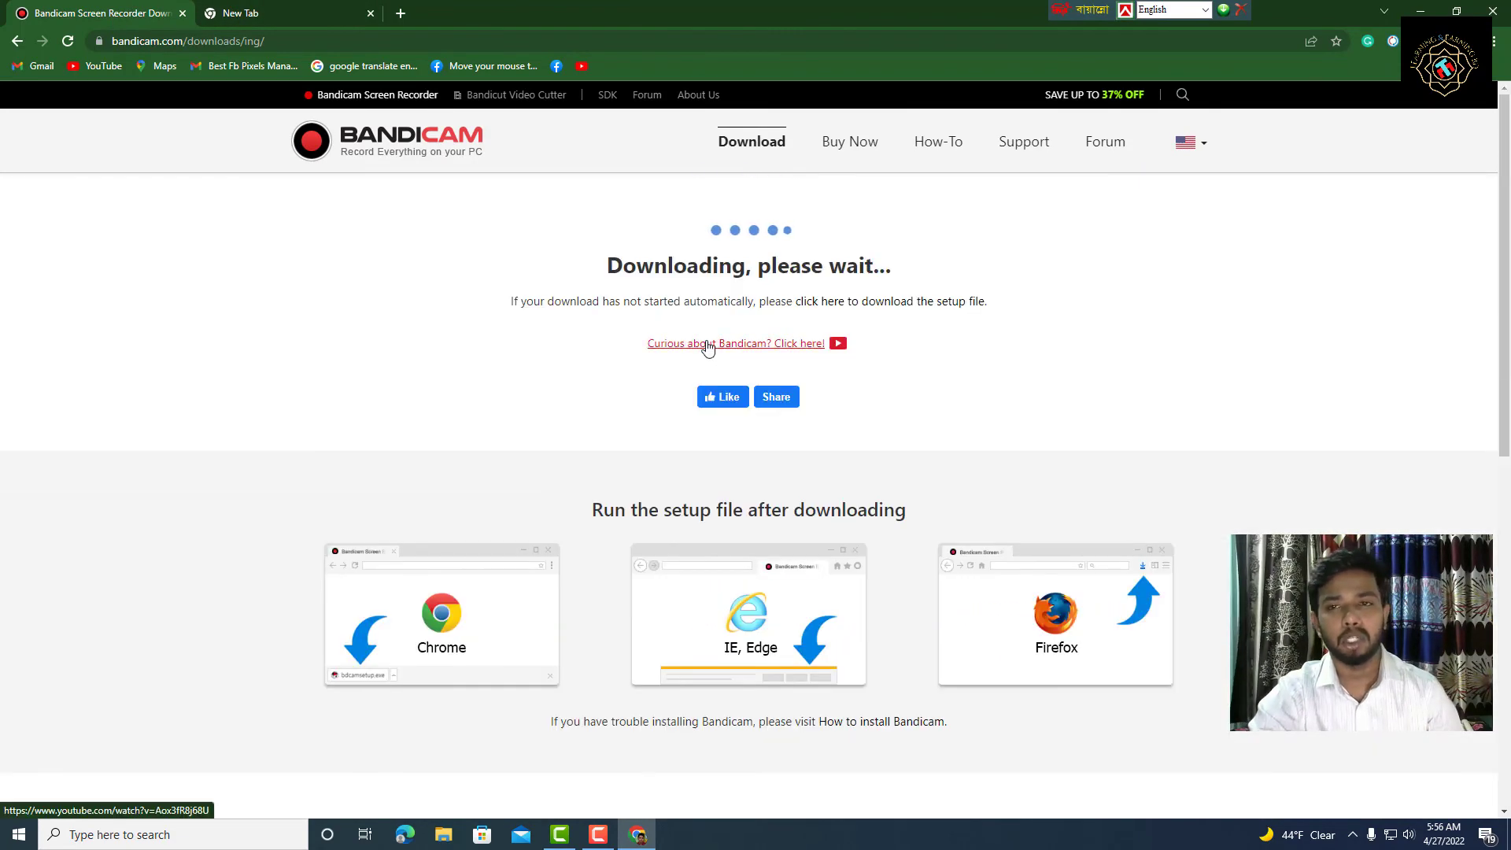